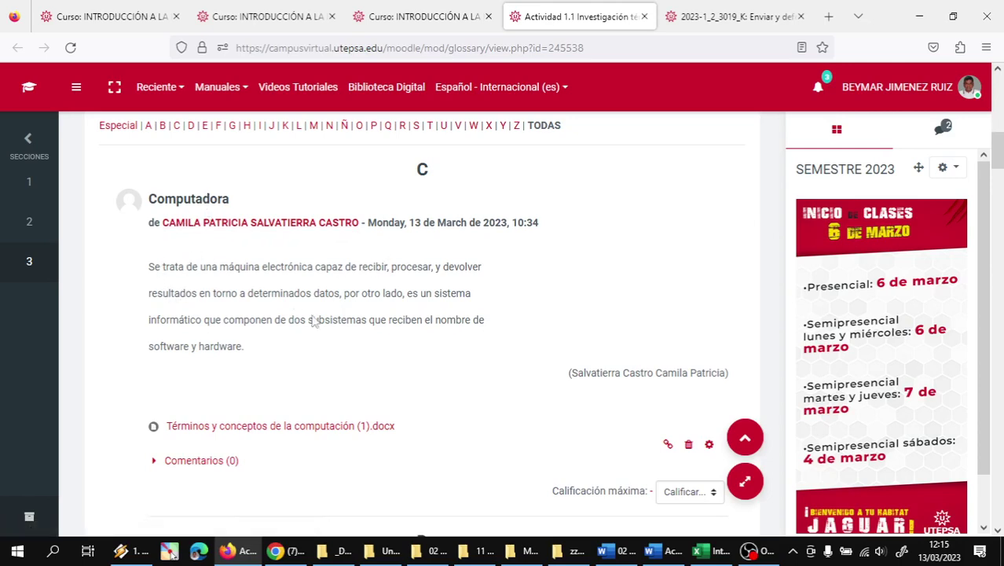
# Review the existing glossary entries and the instructions of Actividad 1.1 Investigación términos y definiciones de la computación.
pyautogui.scroll(-4, 314, 329)
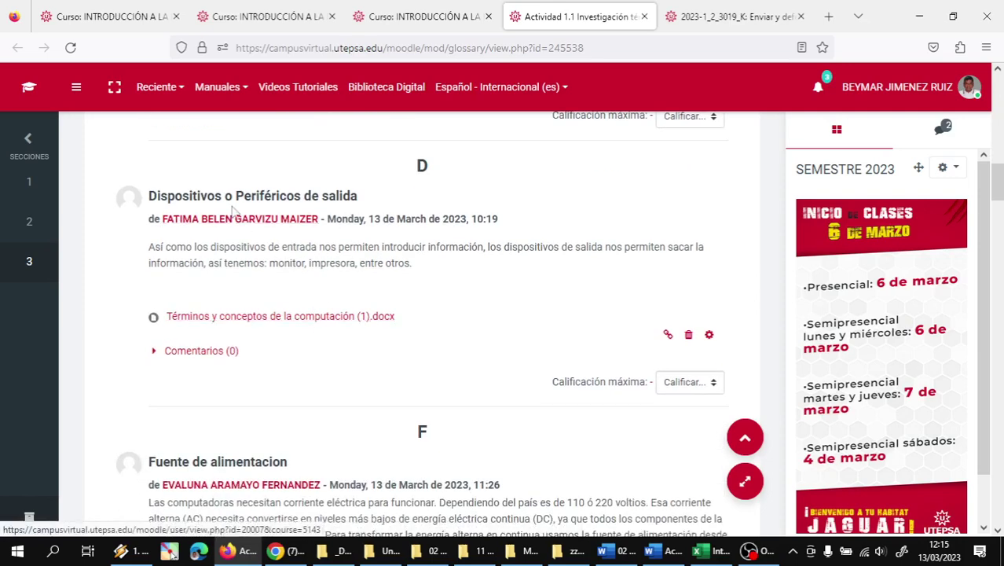
pyautogui.scroll(-8, 346, 283)
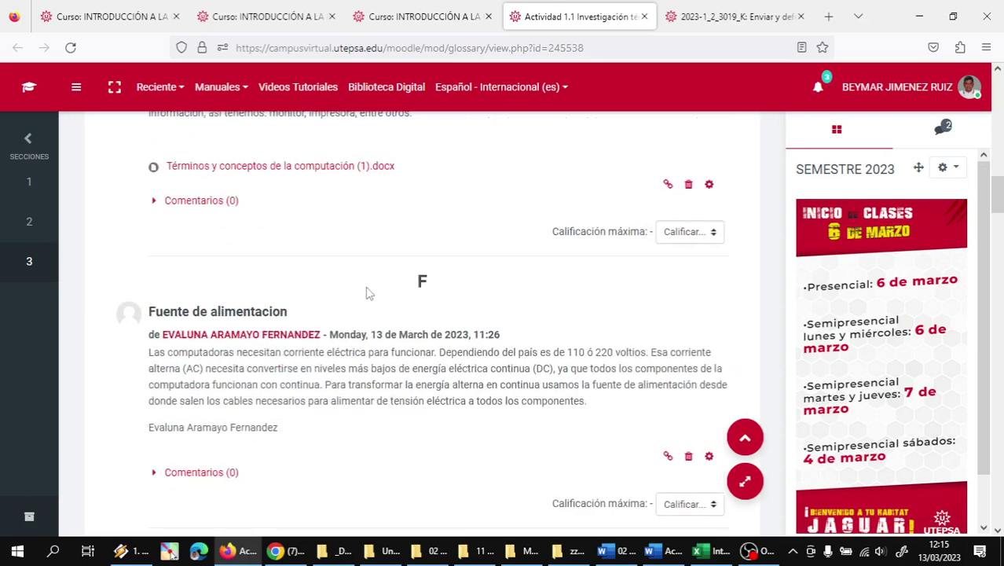
pyautogui.scroll(-3, 365, 265)
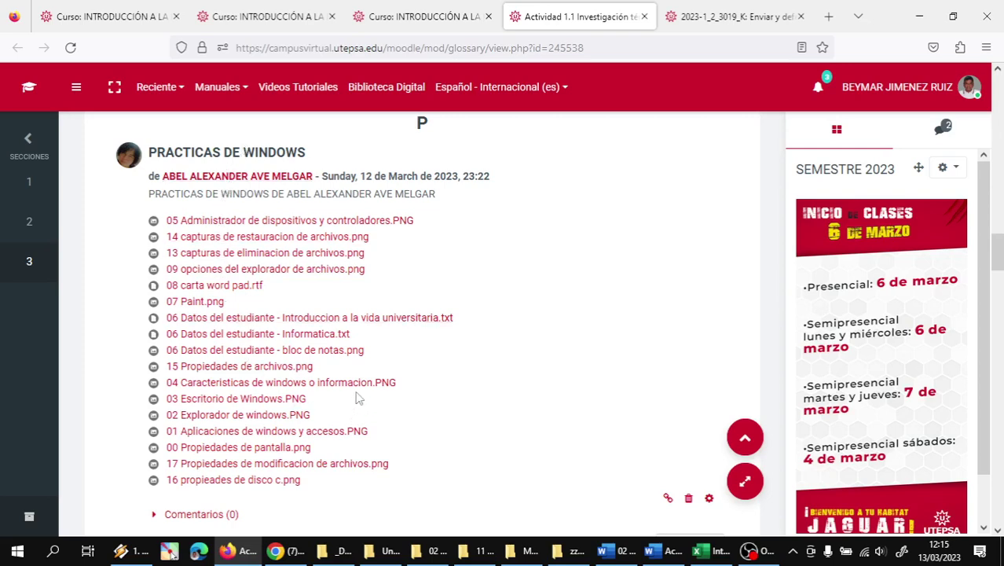
pyautogui.scroll(3, 355, 399)
pyautogui.scroll(12, 359, 390)
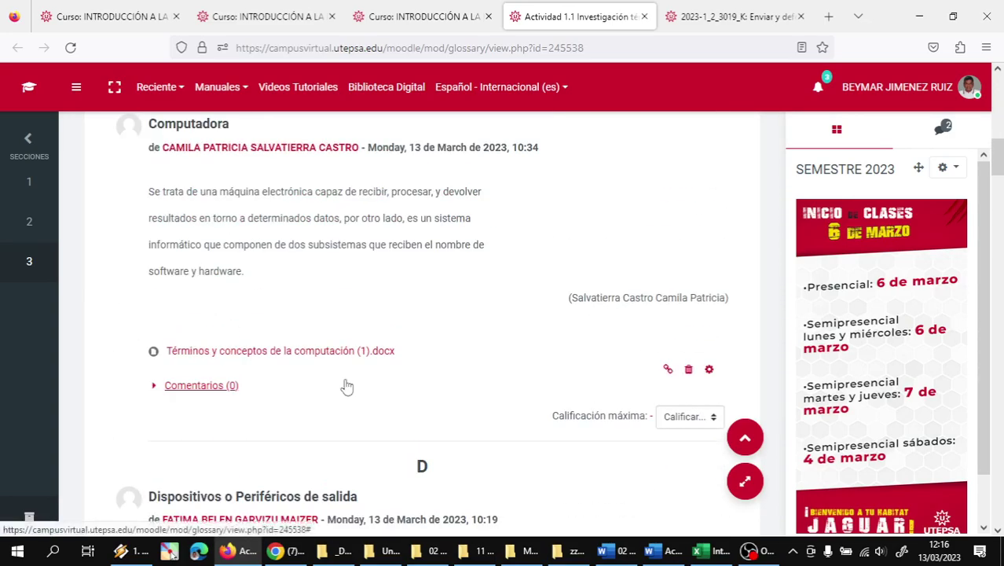
pyautogui.scroll(15, 347, 386)
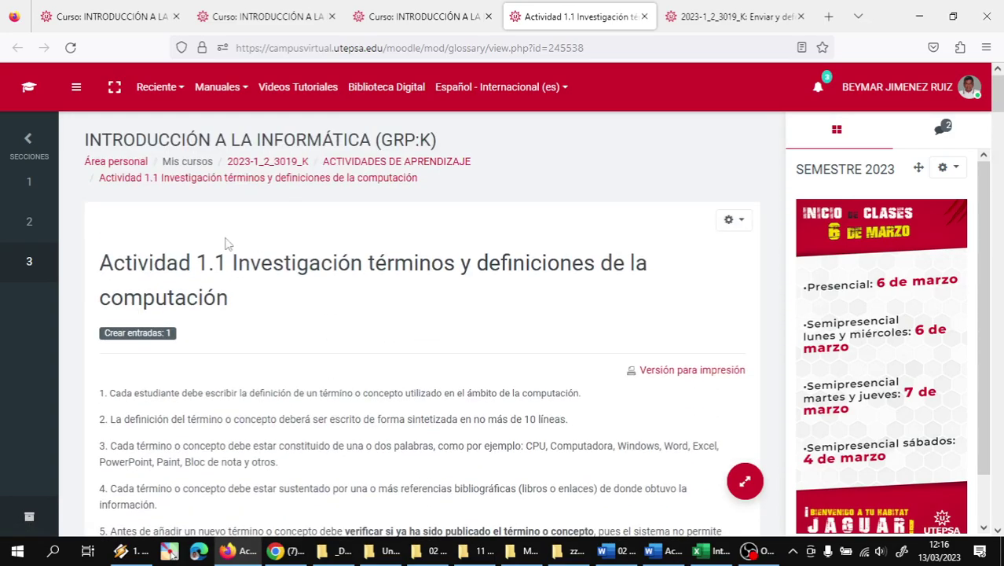
pyautogui.moveTo(229, 258); pyautogui.dragTo(247, 287)
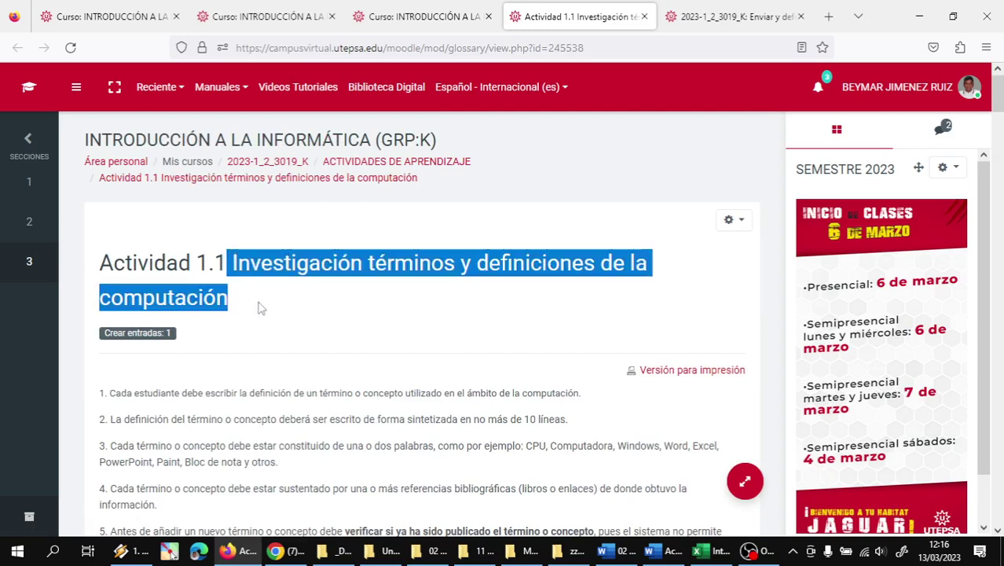
pyautogui.click(343, 338)
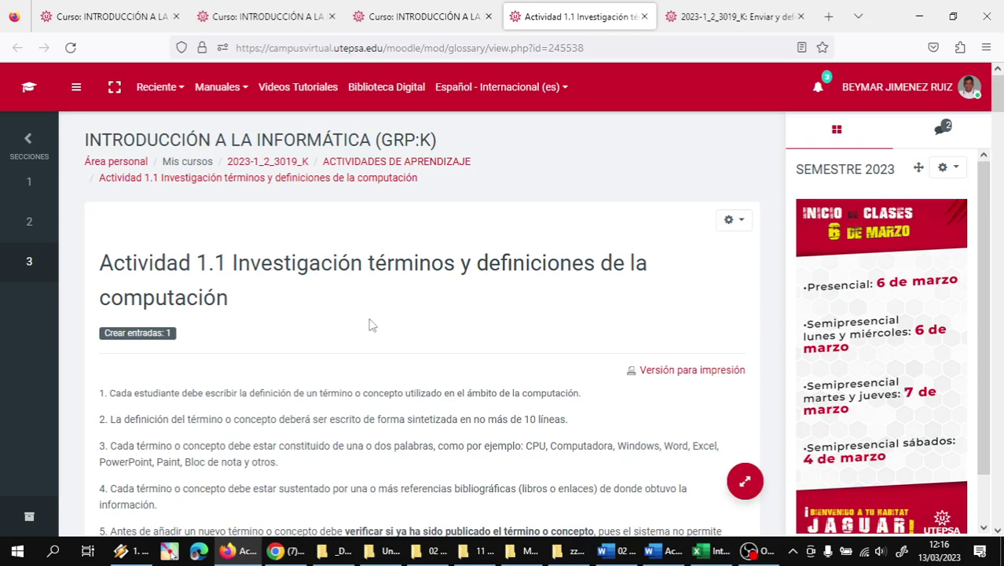
pyautogui.scroll(-10, 560, 293)
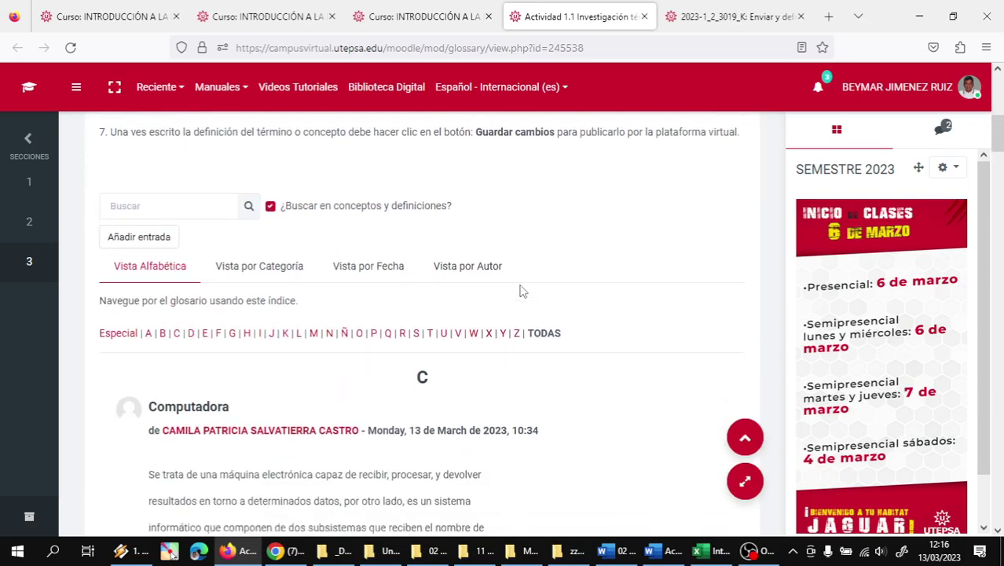
pyautogui.scroll(4, 471, 260)
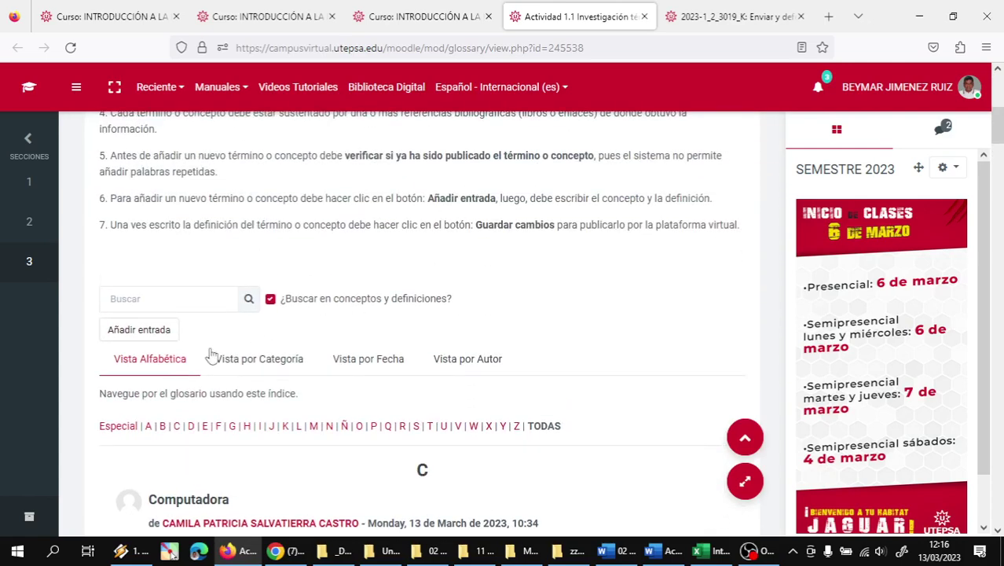
# Start a new glossary entry and enter "Hoja de cálculo" as its concept.
pyautogui.click(134, 331)
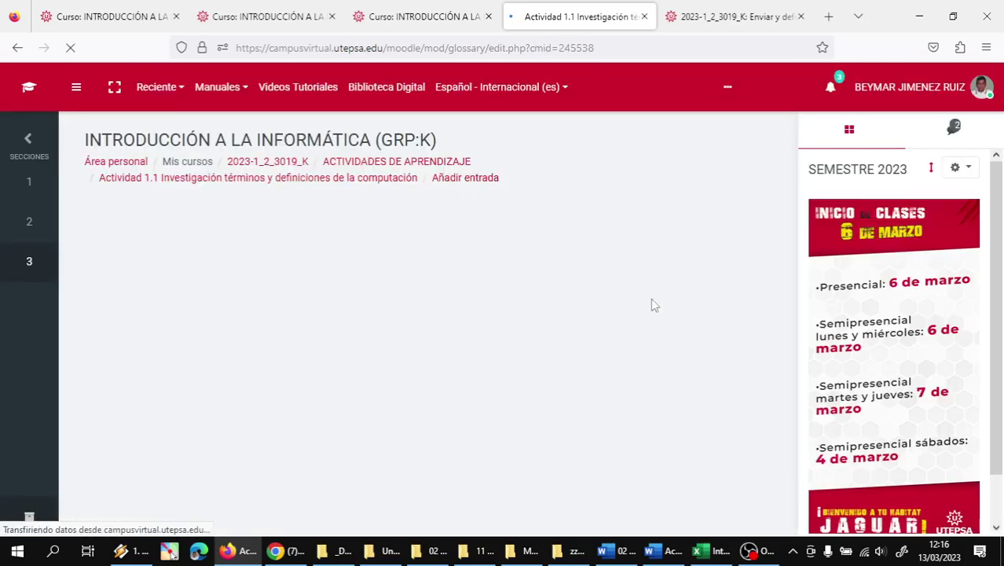
pyautogui.scroll(-2, 656, 316)
pyautogui.scroll(-4, 657, 322)
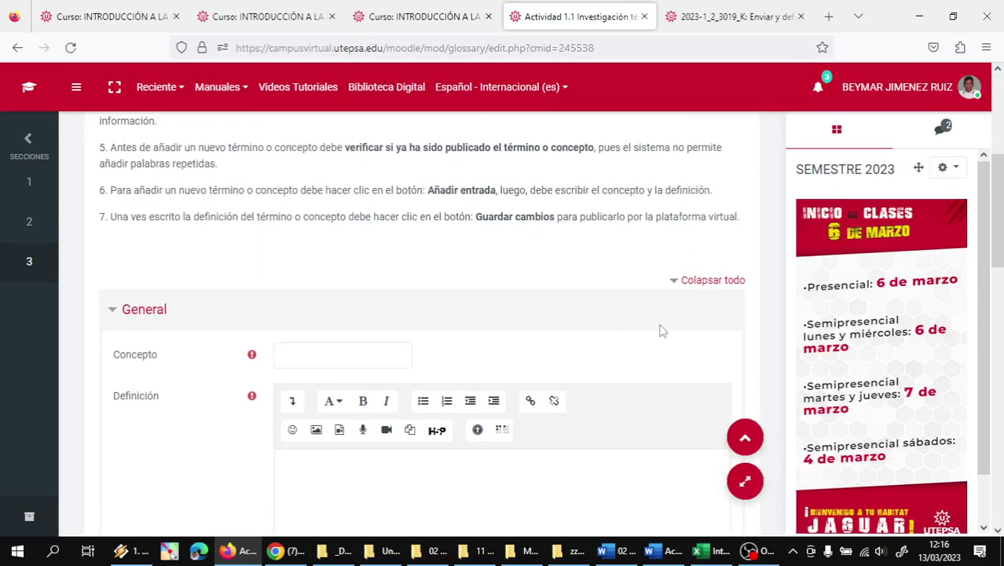
pyautogui.scroll(1, 578, 303)
pyautogui.click(313, 281)
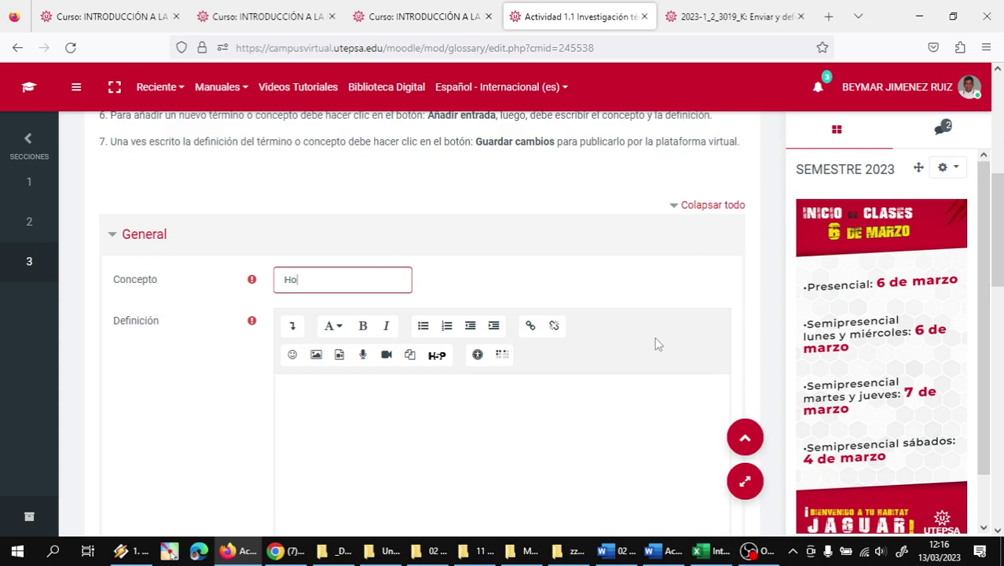
pyautogui.write('de cálculo')
# Begin the definition with "Es un programa informático que se utiliza para elaborar planillas donde se requiera realizar el cálculo de fórmula y funciones".
pyautogui.click(385, 390)
pyautogui.scroll(-2, 408, 375)
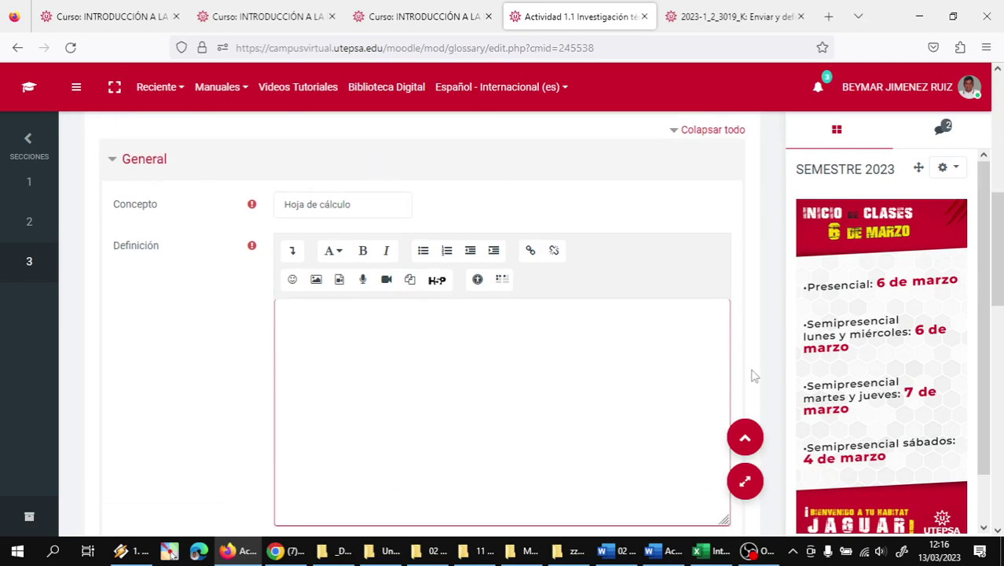
pyautogui.write('Es un programa informático q')
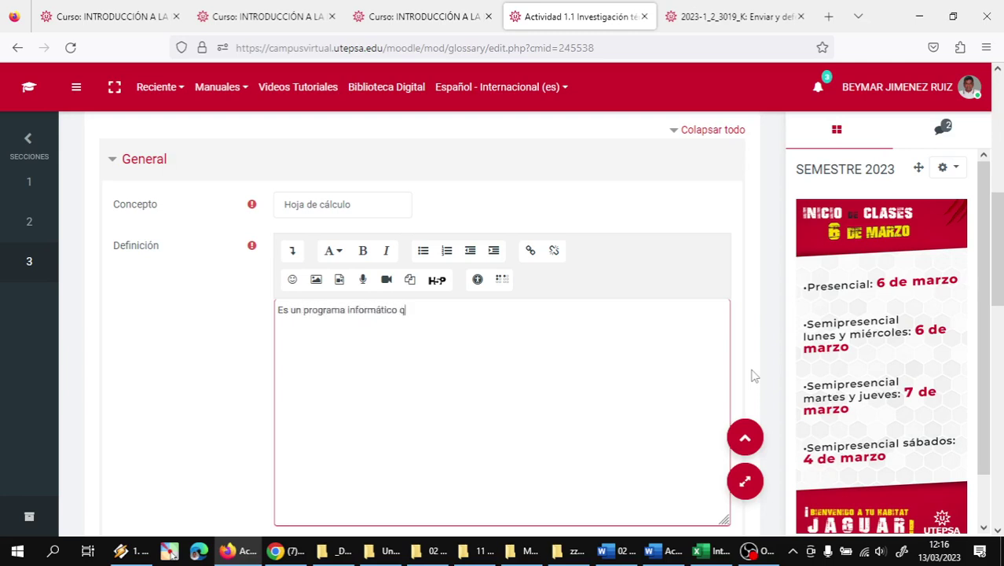
pyautogui.write('ue se utiliza para elaborar pl')
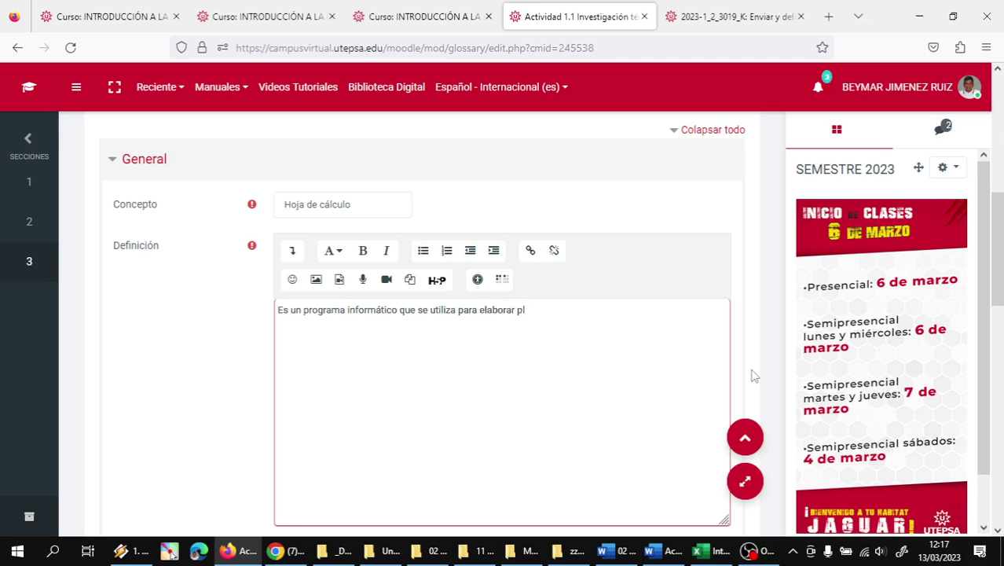
pyautogui.write('anillas donde se requiera realizar')
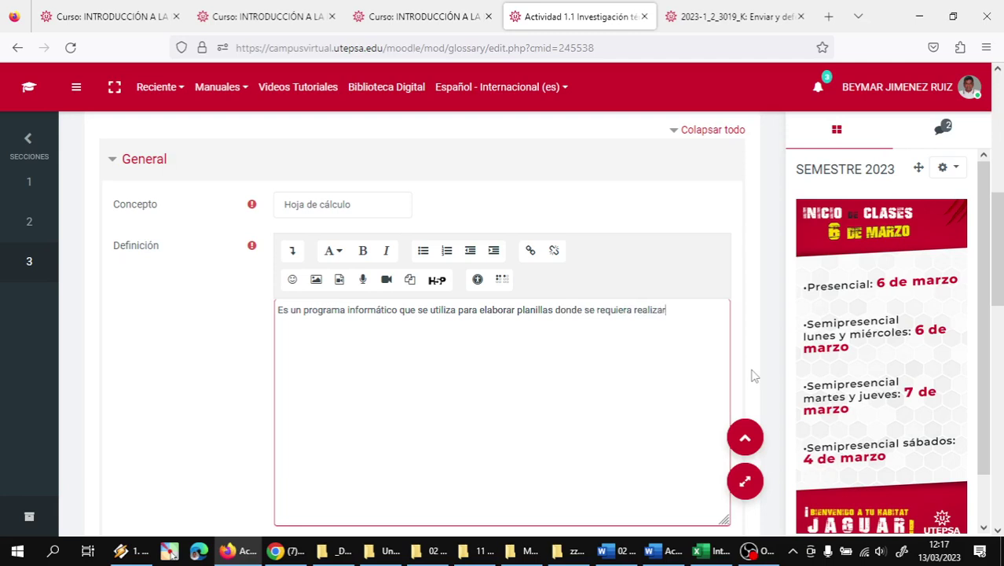
pyautogui.write(' el cáluclo')
pyautogui.press('BackSpace')
pyautogui.press('BackSpace')
pyautogui.press('BackSpace')
pyautogui.press('BackSpace')
pyautogui.write('culo de fórmula')
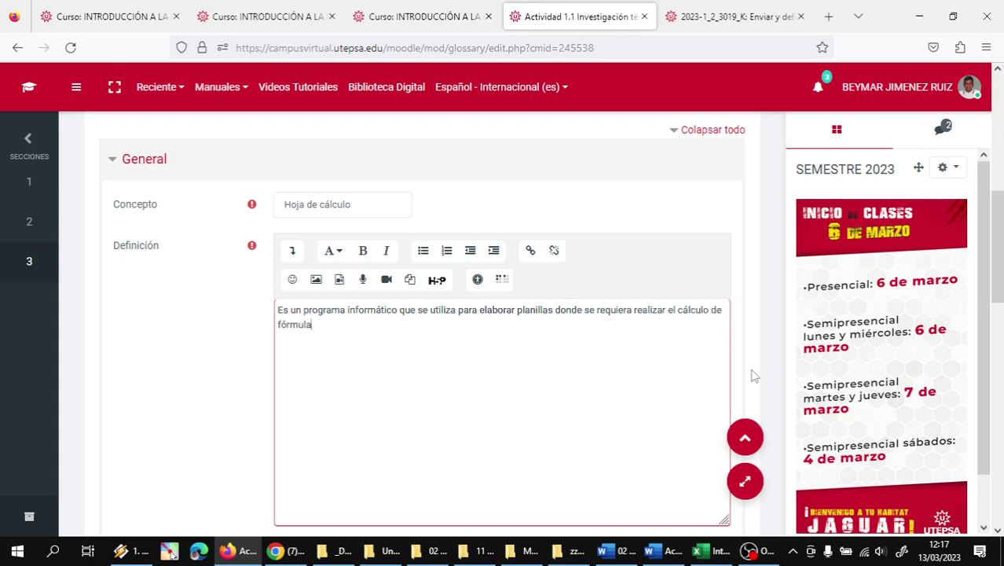
pyautogui.write(' y funciones')
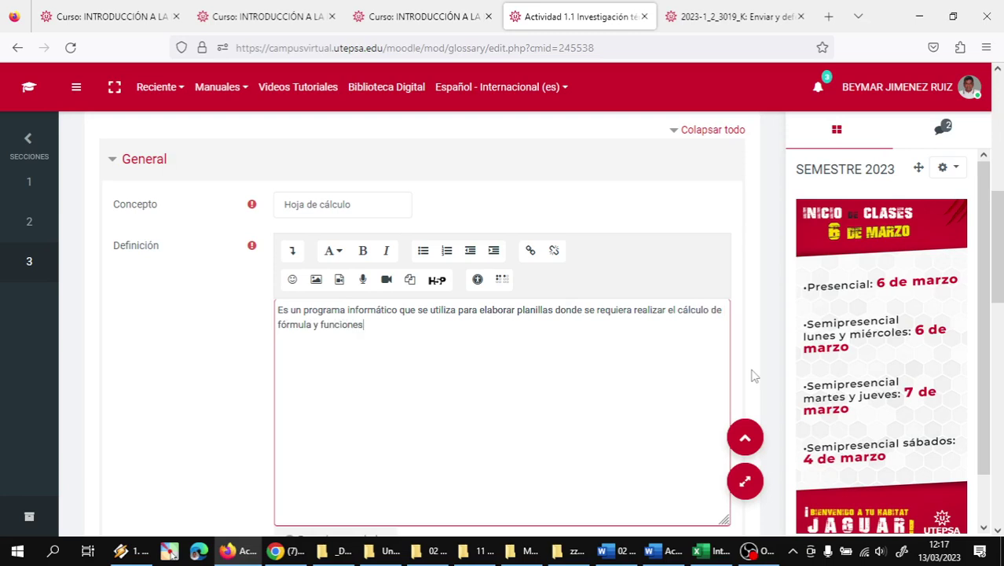
# Continue the definition: ". La hojas de cálculo registran los datos en filas y columnas, donde a la intersección entre una columna y una fila se lo denomina celda.".
pyautogui.write('. La hojas de c')
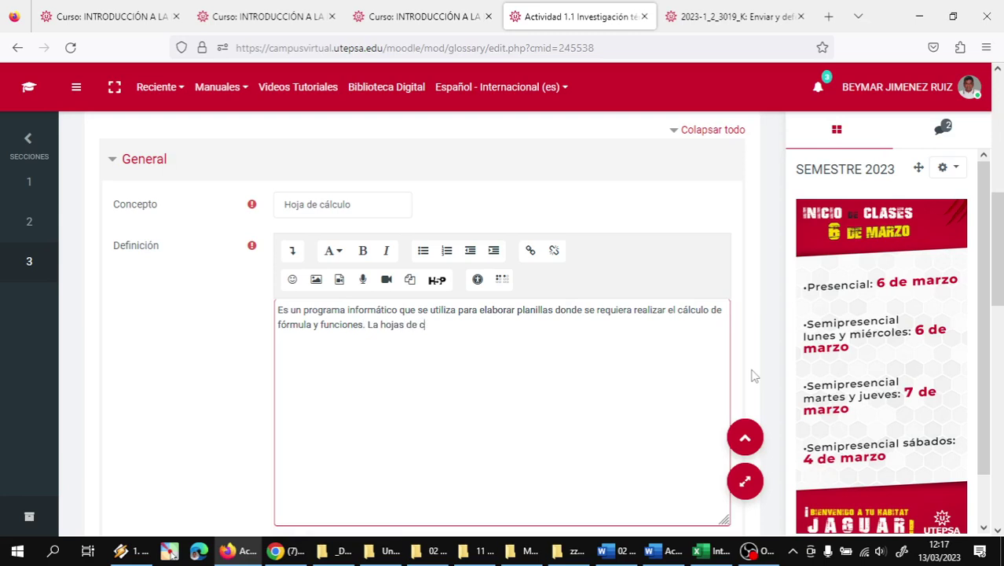
pyautogui.write('álculo registran los d')
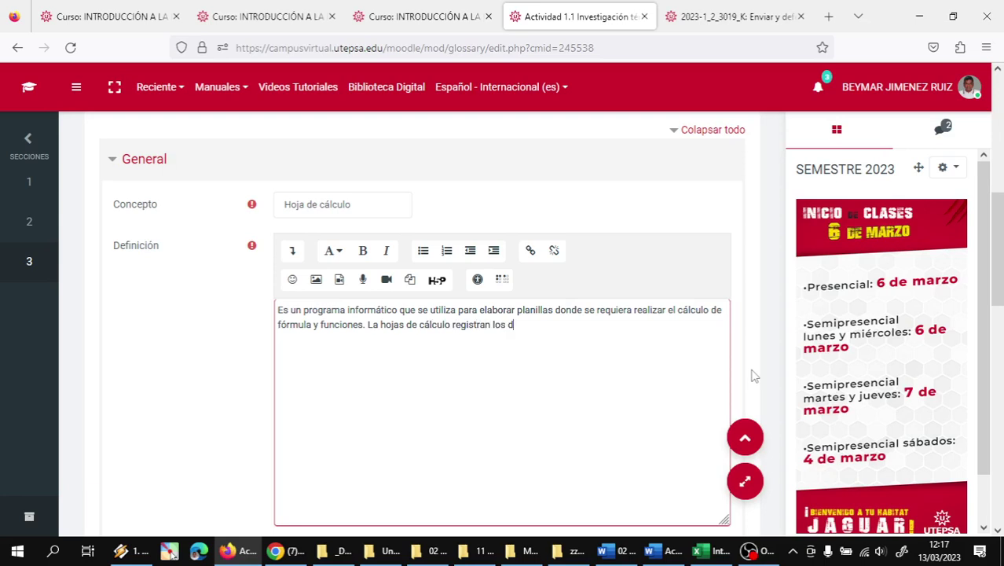
pyautogui.write('atos en filas y columnas, donde a la intersección entr')
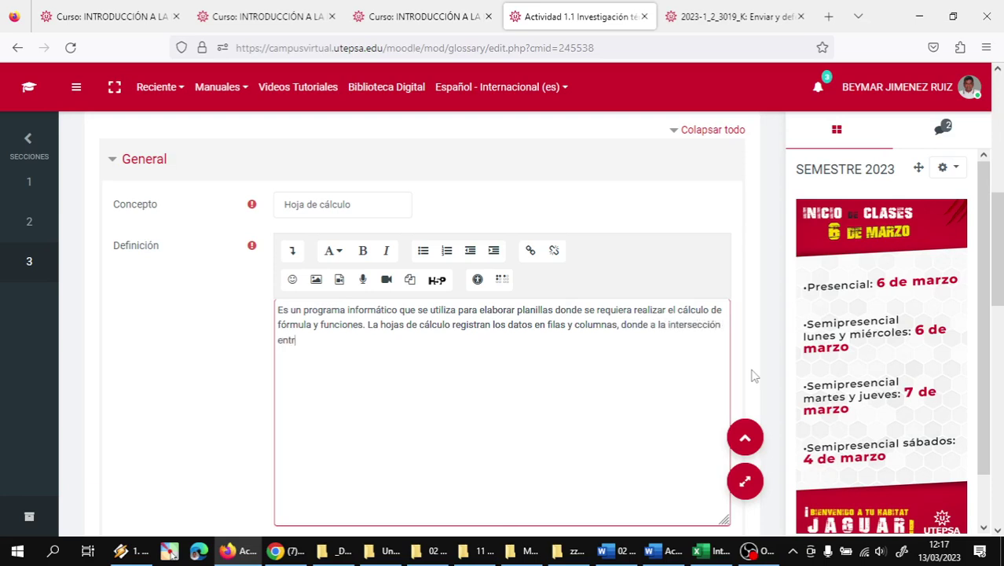
pyautogui.write('e una columna y una fina')
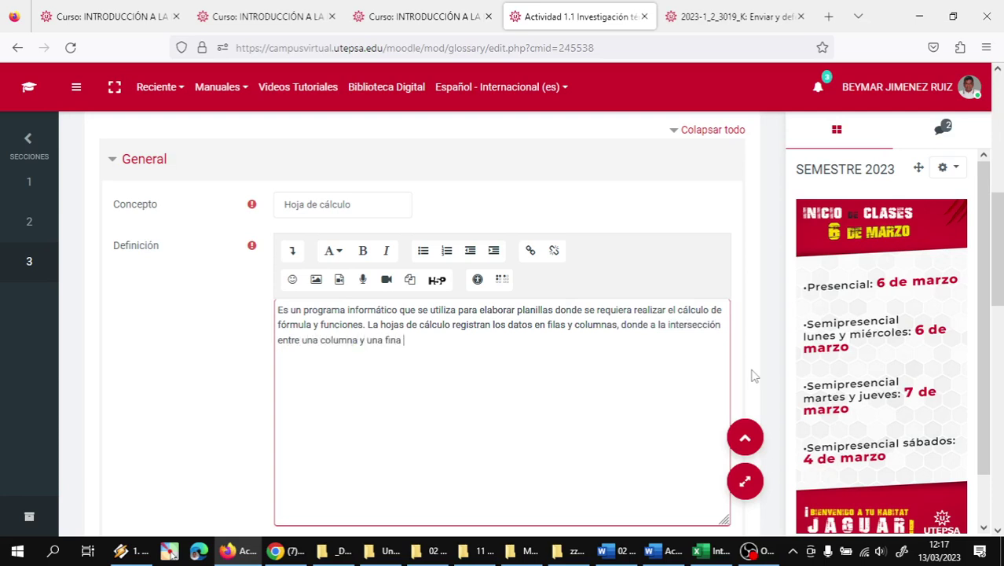
pyautogui.press('BackSpace')
pyautogui.press('BackSpace')
pyautogui.press('BackSpace')
pyautogui.write('la se lo denomina celda.')
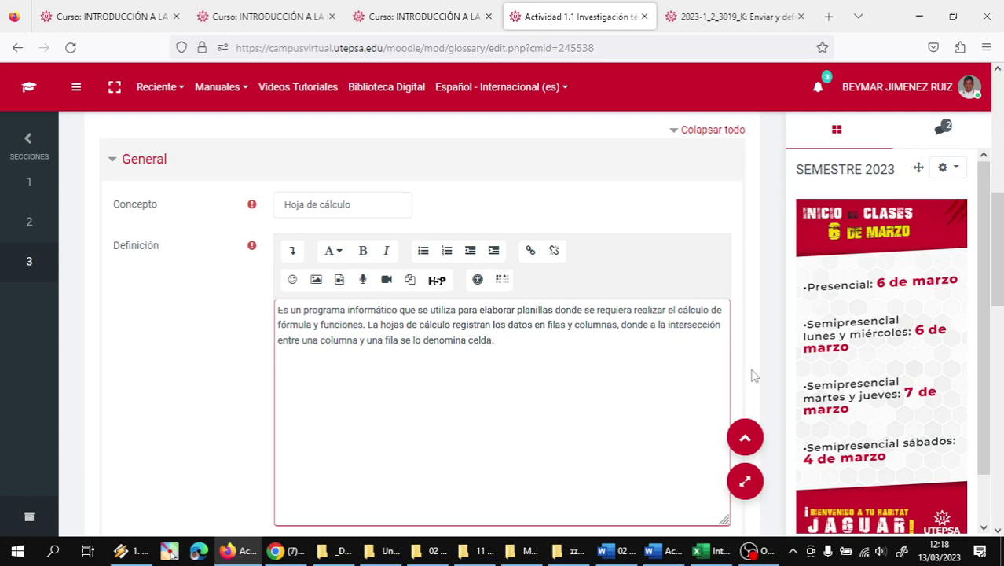
pyautogui.press('Return')
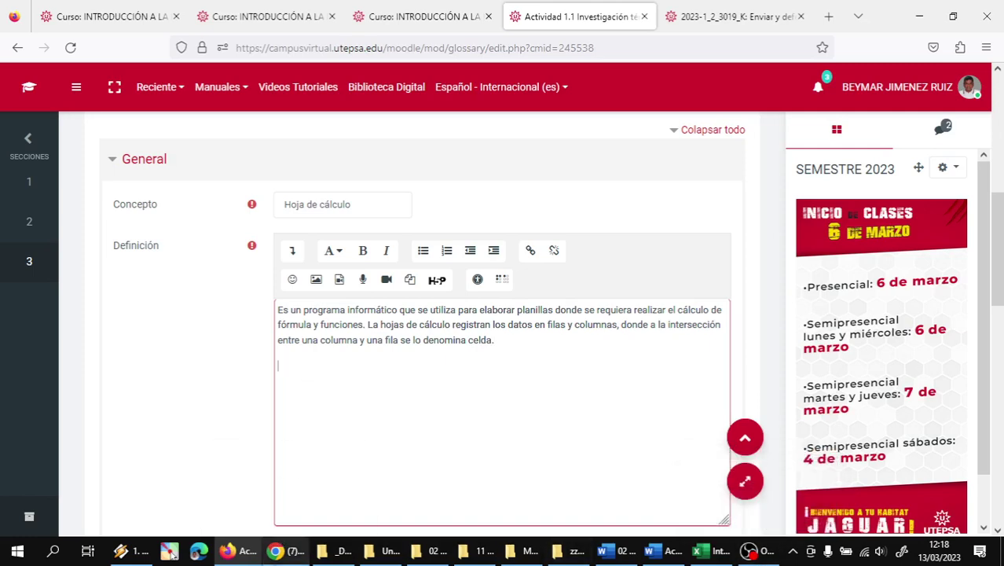
# Switch to Google Chrome by opening a new window and maximize it.
pyautogui.rightClick(275, 549)
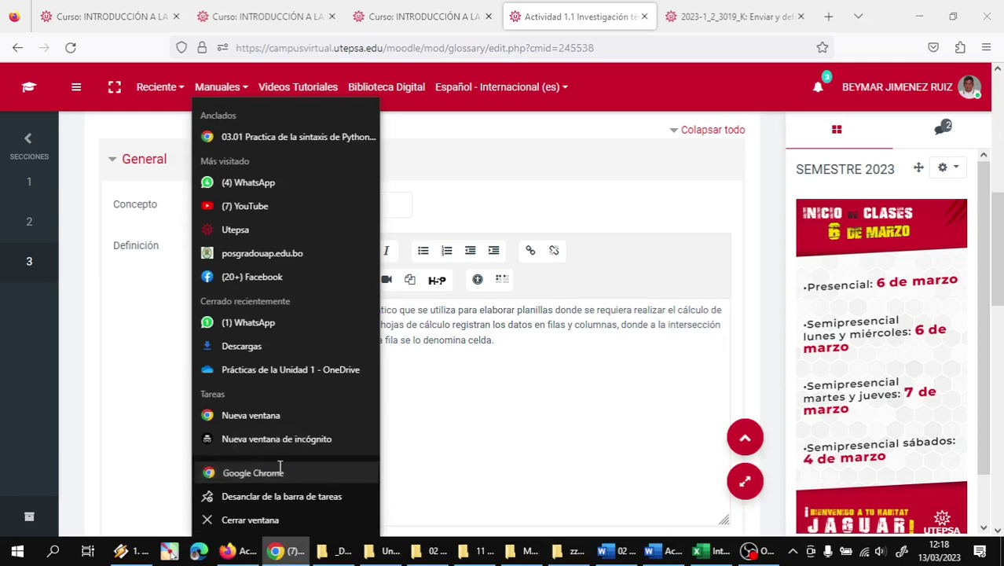
pyautogui.click(270, 473)
pyautogui.moveTo(548, 53); pyautogui.dragTo(451, 22)
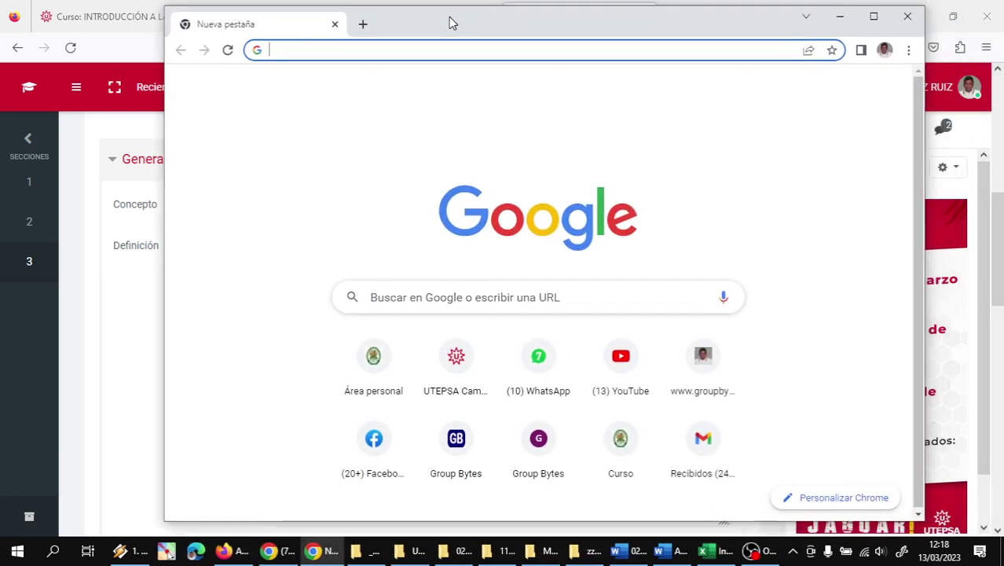
pyautogui.doubleClick(451, 22)
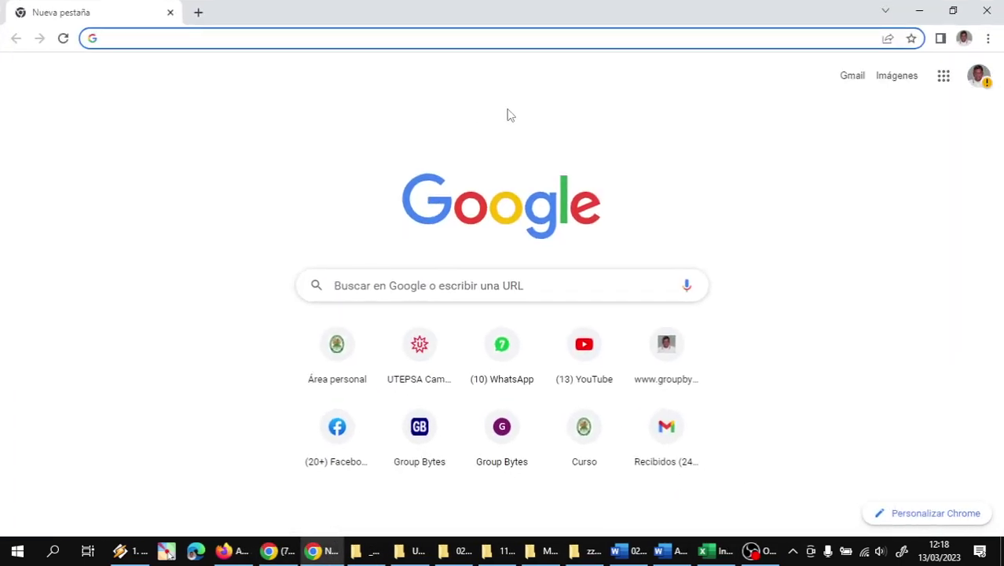
# Search Google for "que una hoja de calculo".
pyautogui.write('que e')
pyautogui.press('BackSpace')
pyautogui.press('BackSpace')
pyautogui.press('BackSpace')
pyautogui.write('e ')
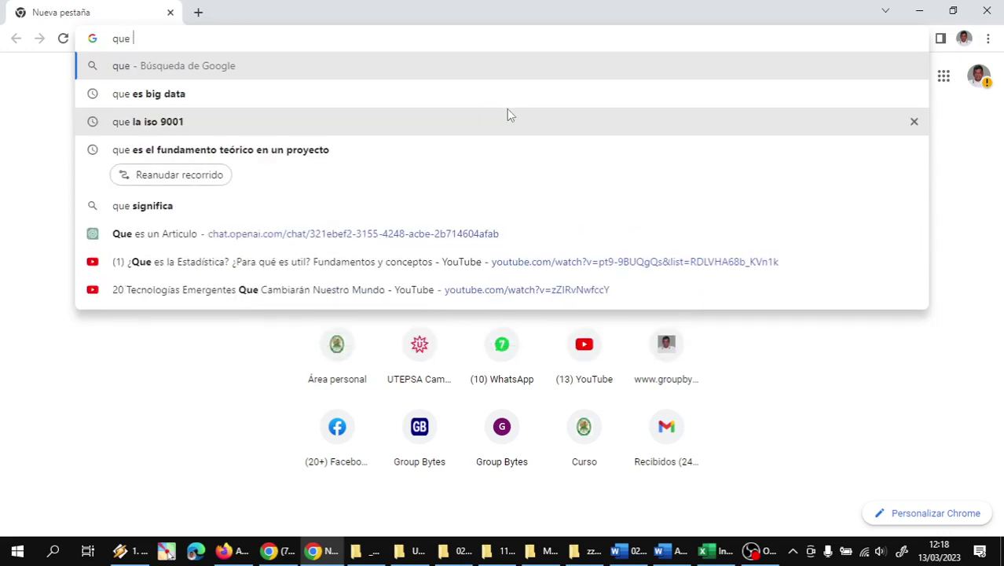
pyautogui.write('una horja de cl')
pyautogui.press('BackSpace')
pyautogui.write('alculo')
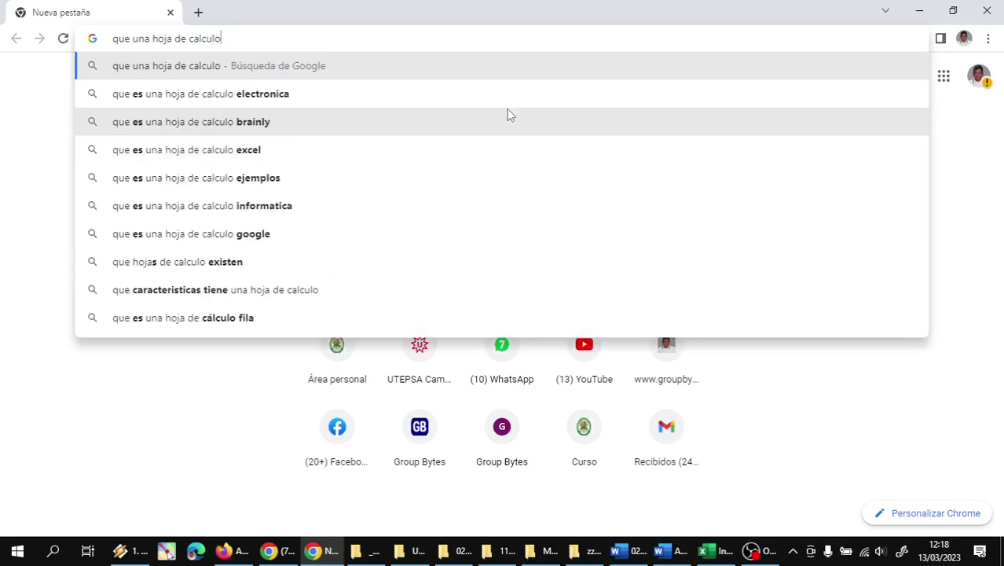
pyautogui.press('Return')
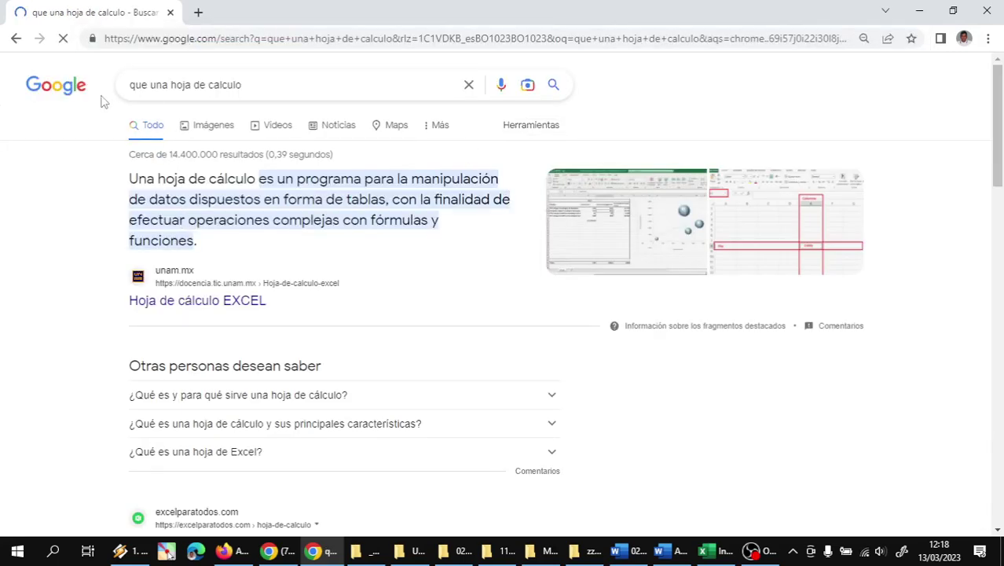
# Open the excelparatodos.com, Wikipedia and concepto.de results in separate new tabs and switch to the excelparatodos.com page.
pyautogui.scroll(-3, 229, 231)
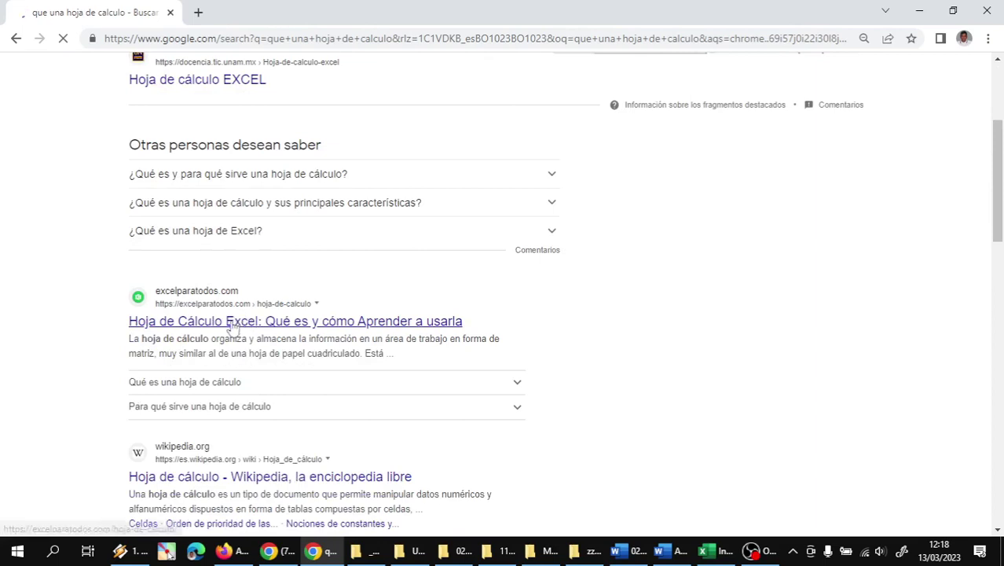
pyautogui.rightClick(232, 326)
pyautogui.click(303, 333)
pyautogui.scroll(-1, 327, 313)
pyautogui.scroll(-1, 327, 312)
pyautogui.rightClick(229, 330)
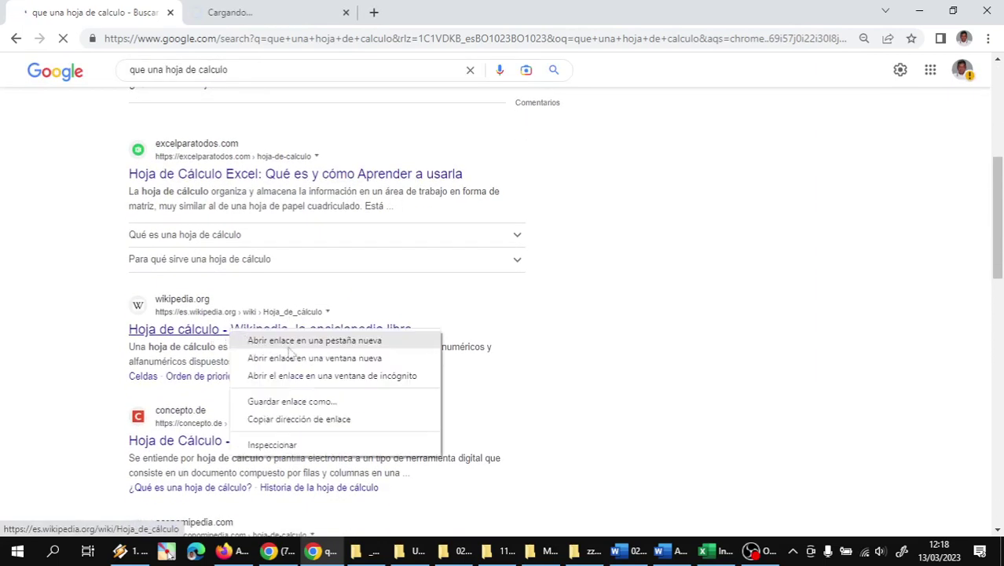
pyautogui.click(306, 341)
pyautogui.scroll(-2, 227, 306)
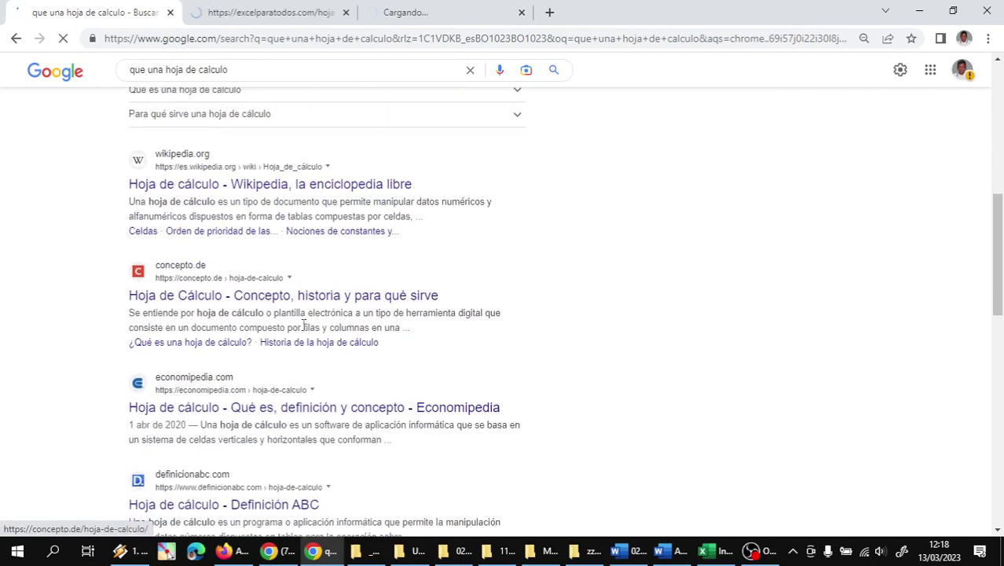
pyautogui.rightClick(227, 292)
pyautogui.click(337, 302)
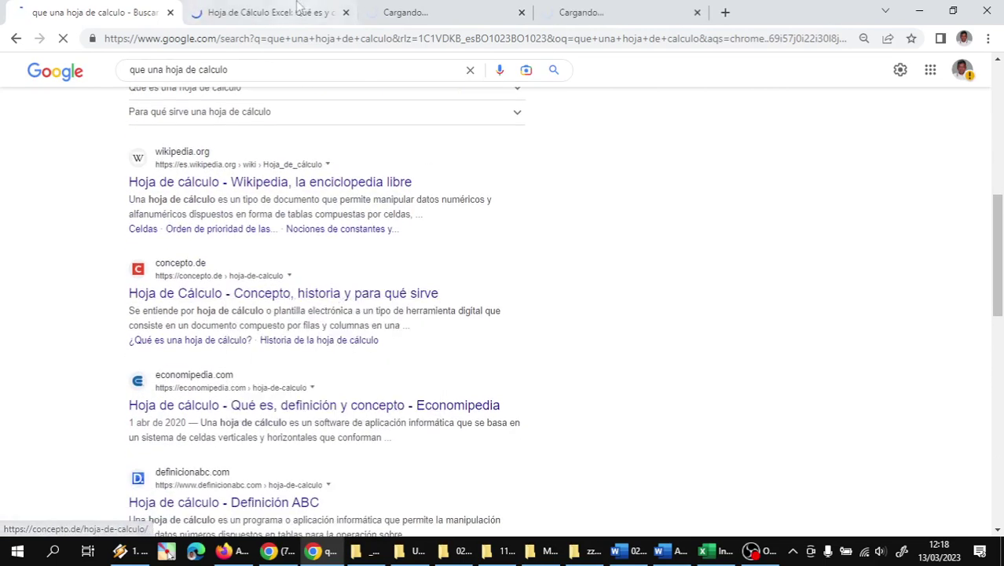
pyautogui.click(302, 8)
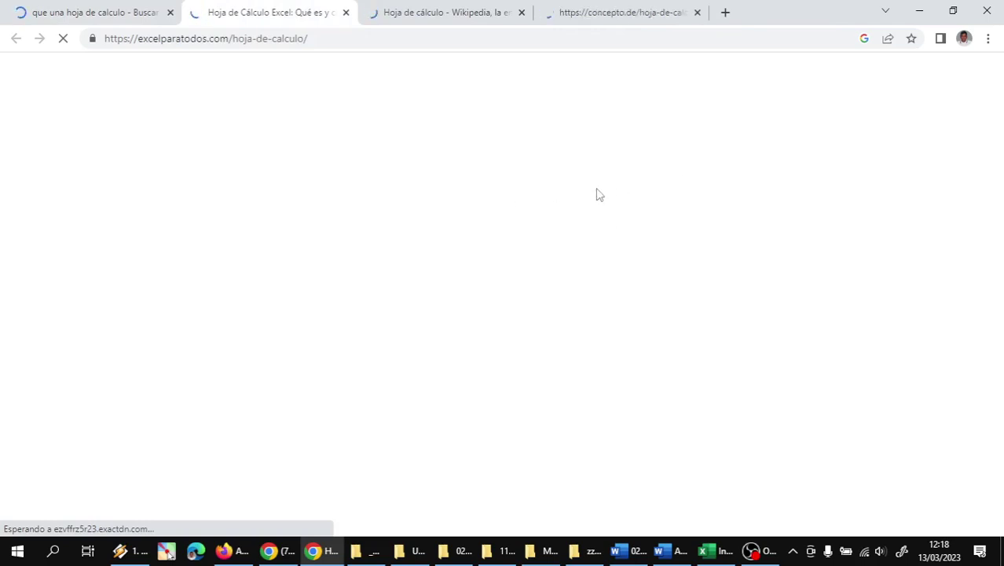
# Copy the opening paragraph defining "hoja de cálculo" from the Spanish Wikipedia article.
pyautogui.click(431, 8)
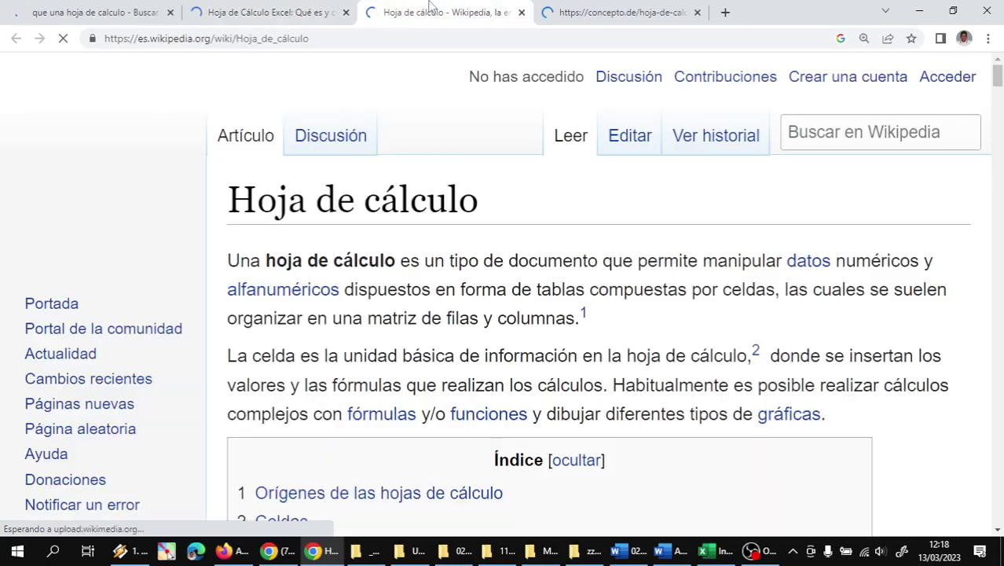
pyautogui.hotkey('ctrl', '-')
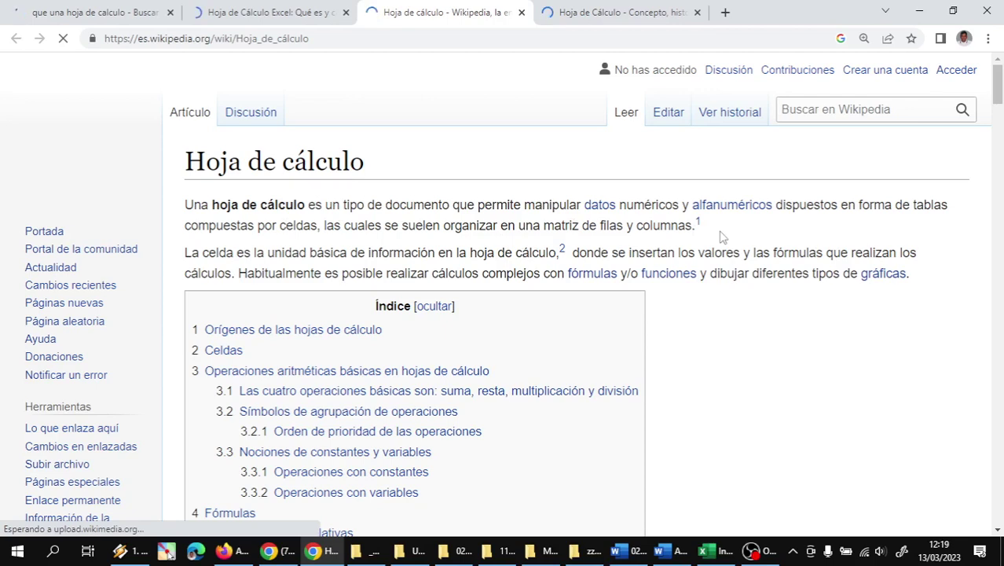
pyautogui.moveTo(185, 206); pyautogui.dragTo(699, 236)
pyautogui.hotkey('ctrl', 'c')
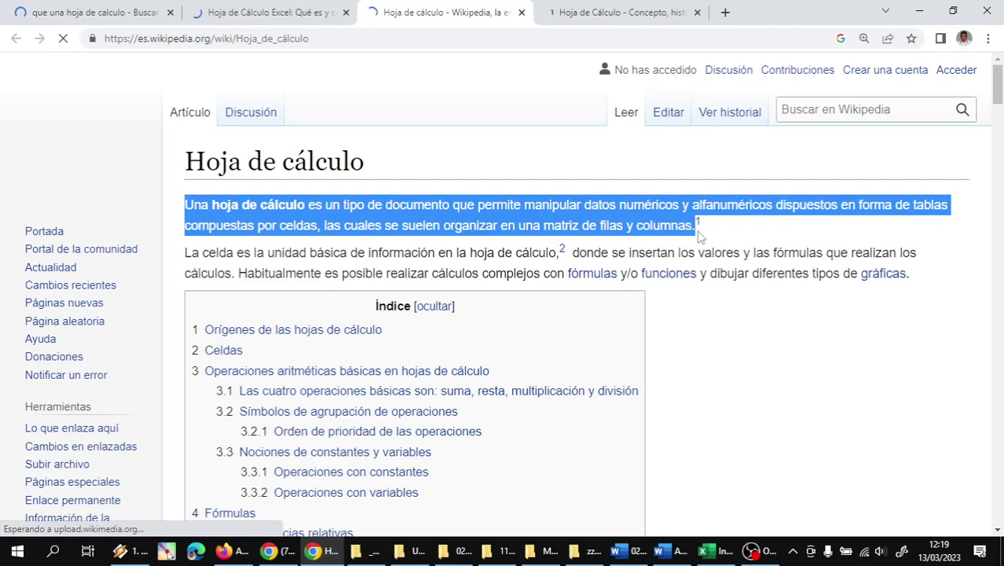
pyautogui.click(386, 247)
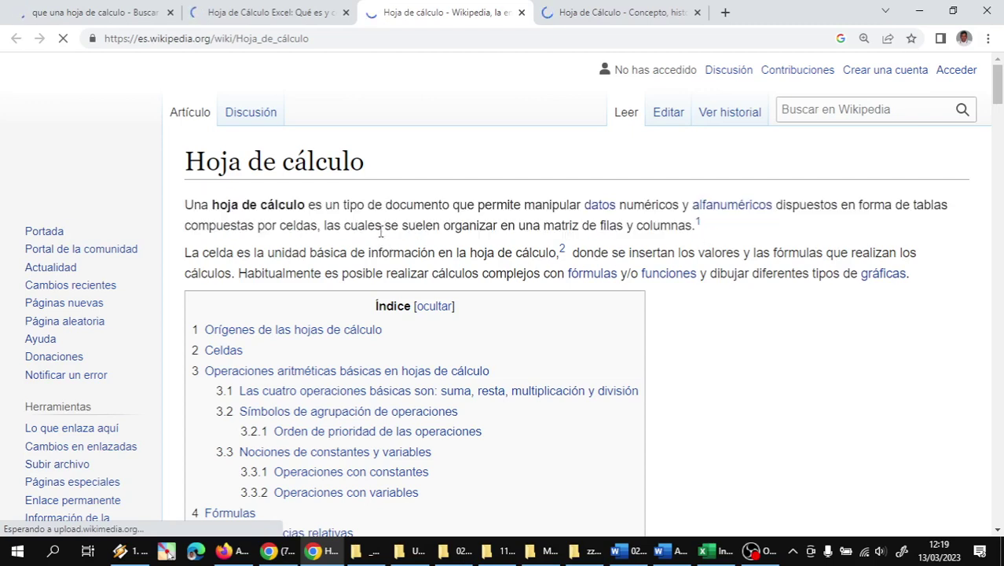
# Switch back to the Moodle glossary entry in Firefox and open a blank Notepad window beside the definition text.
pyautogui.moveTo(268, 550)
pyautogui.click(377, 491)
pyautogui.moveTo(227, 549)
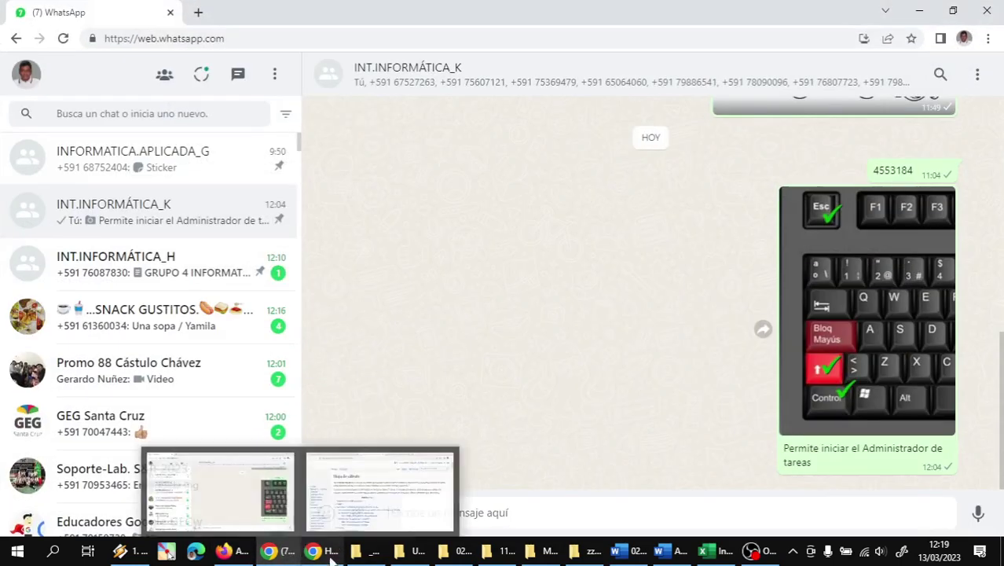
pyautogui.click(235, 514)
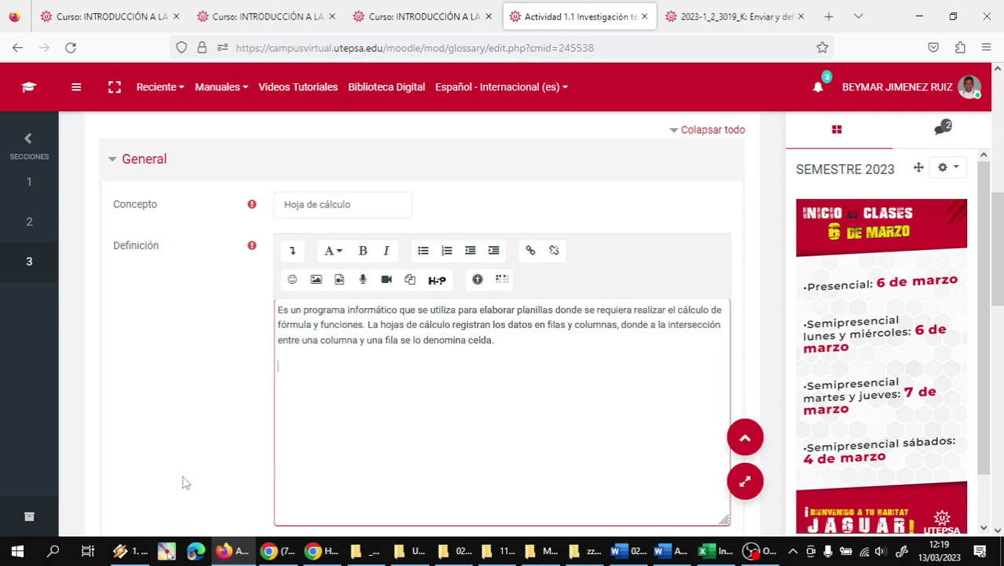
pyautogui.click(12, 556)
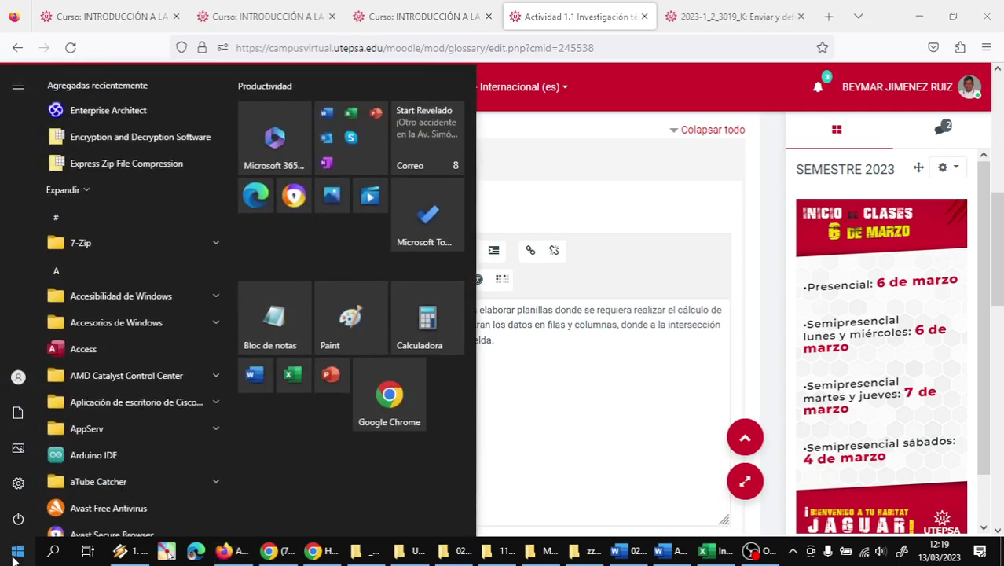
pyautogui.click(273, 316)
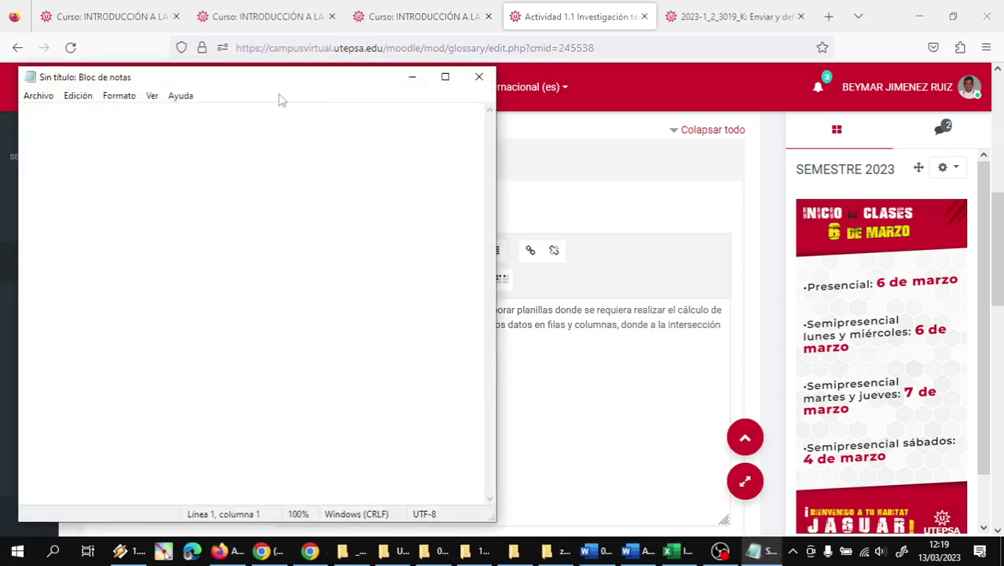
pyautogui.moveTo(281, 80); pyautogui.dragTo(670, 57)
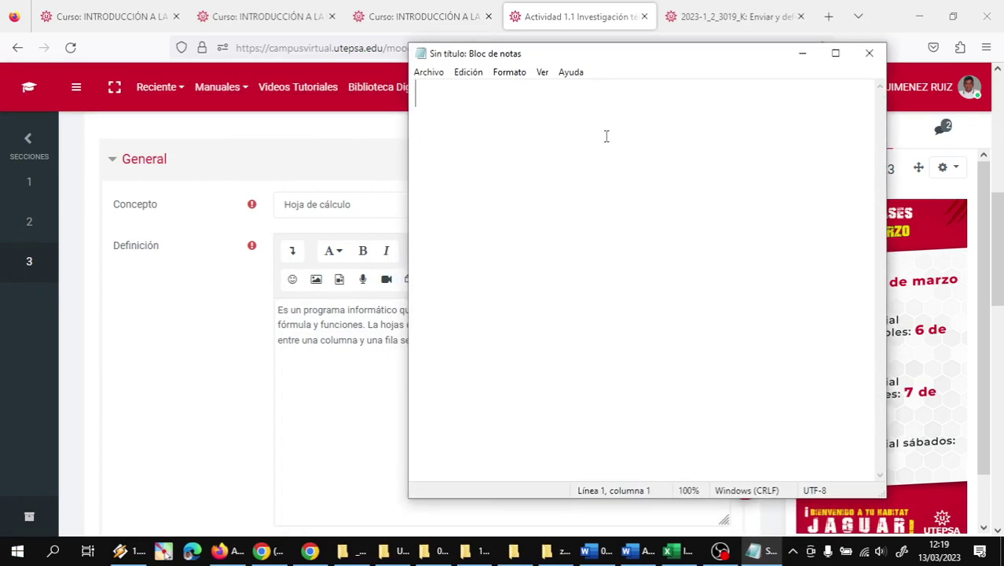
# Pass the copied Wikipedia paragraph through Notepad to strip its formatting, and insert it below the first paragraph of the Definición field.
pyautogui.hotkey('ctrl', 'v')
pyautogui.hotkey('ctrl', 'a')
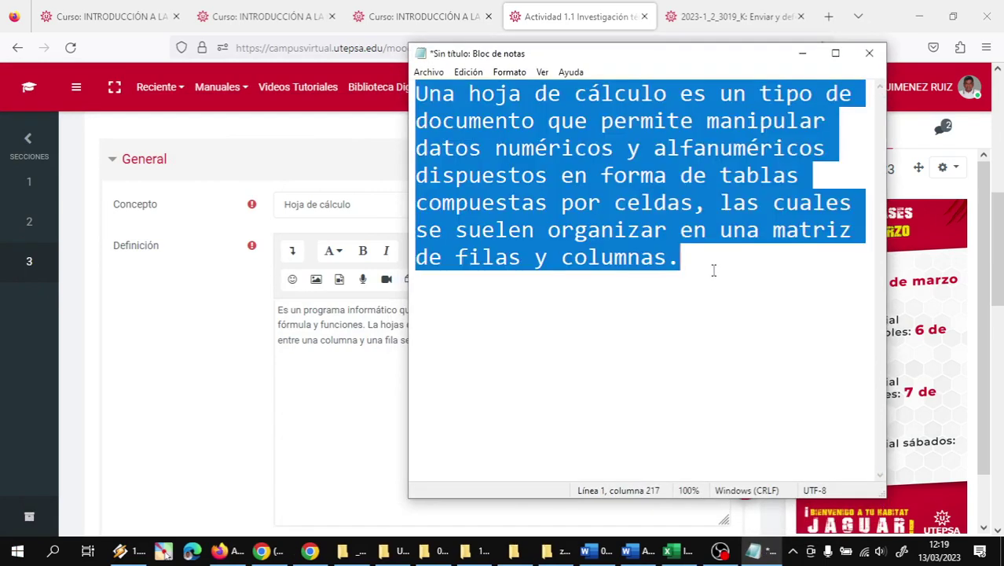
pyautogui.hotkey('ctrl', 'x')
pyautogui.click(335, 354)
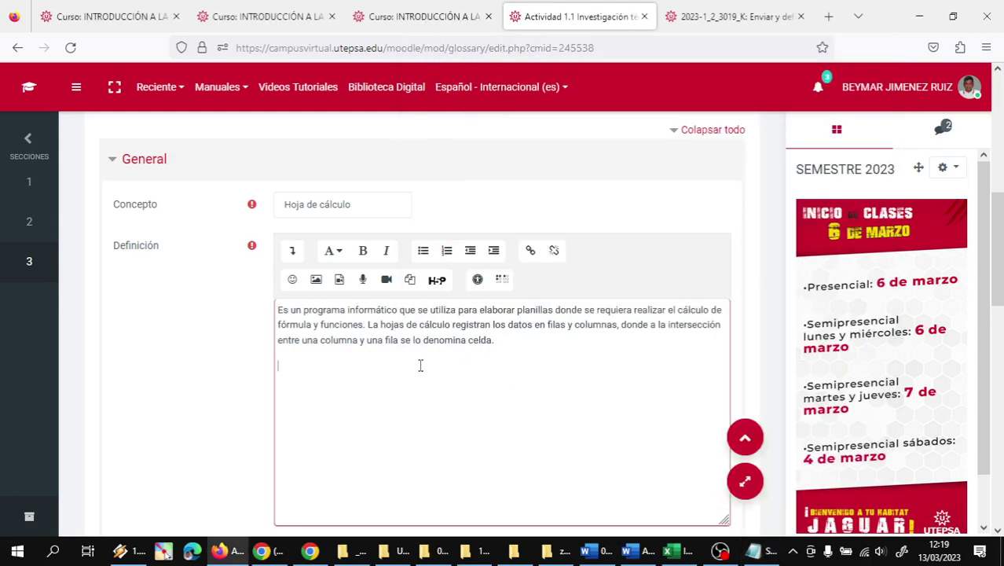
pyautogui.hotkey('ctrl', 'v')
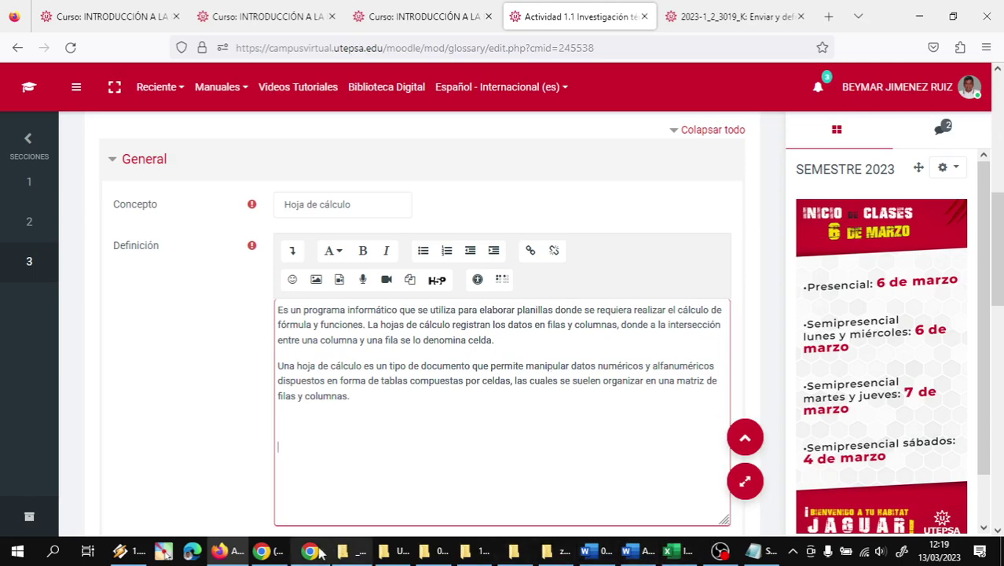
# Return to the Wikipedia article in Chrome and select its full web address for copying.
pyautogui.moveTo(311, 553)
pyautogui.click(353, 503)
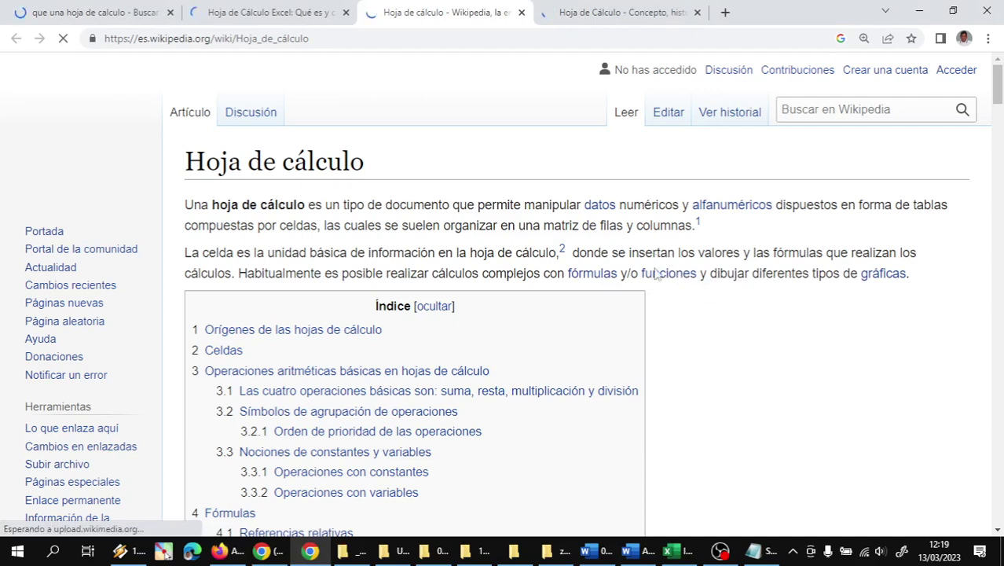
pyautogui.click(259, 43)
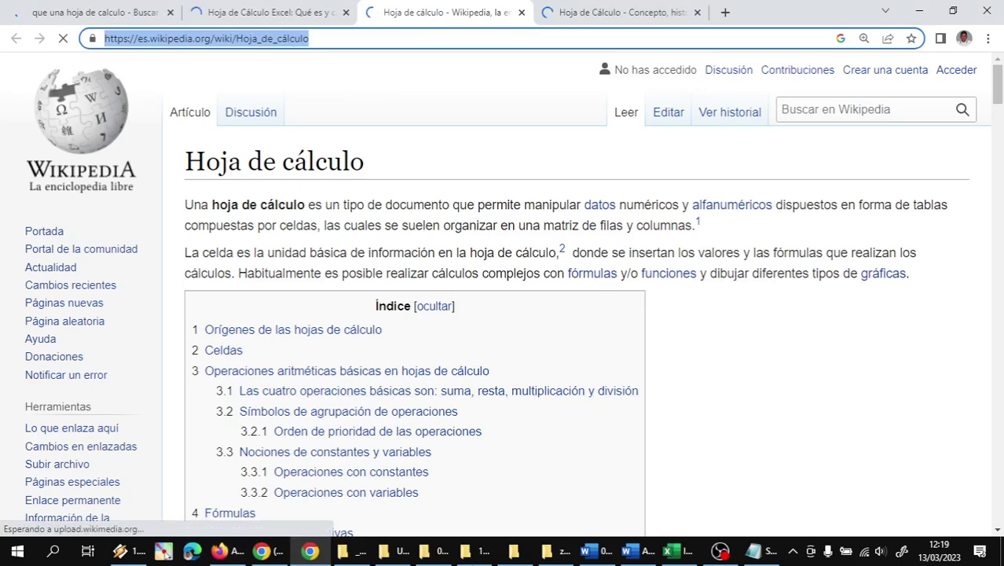
# In the Moodle definition in Firefox, add the line "Referencias bibliográficas:" followed by the copied Wikipedia URL and a new line.
pyautogui.click(228, 553)
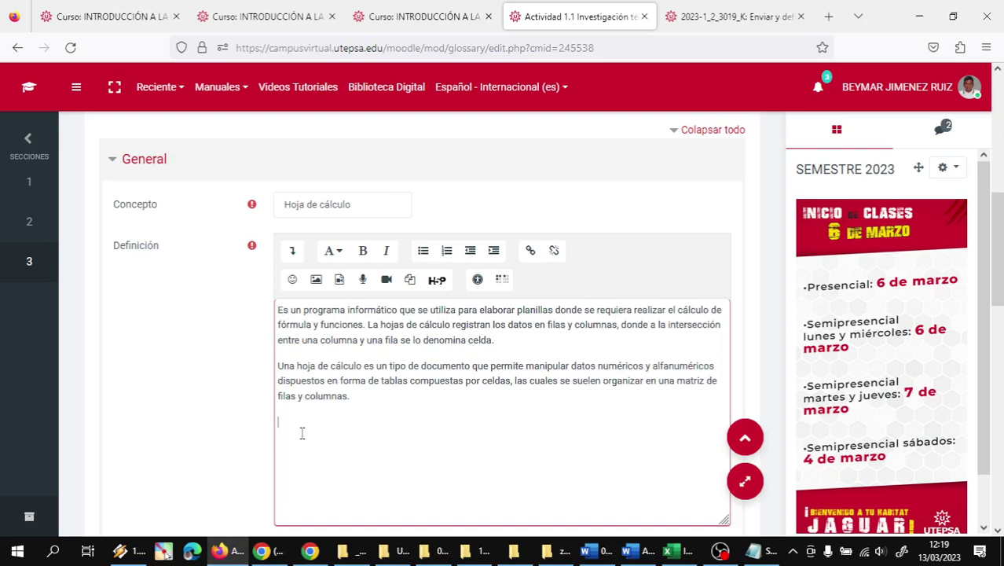
pyautogui.write('encias bibliográficas')
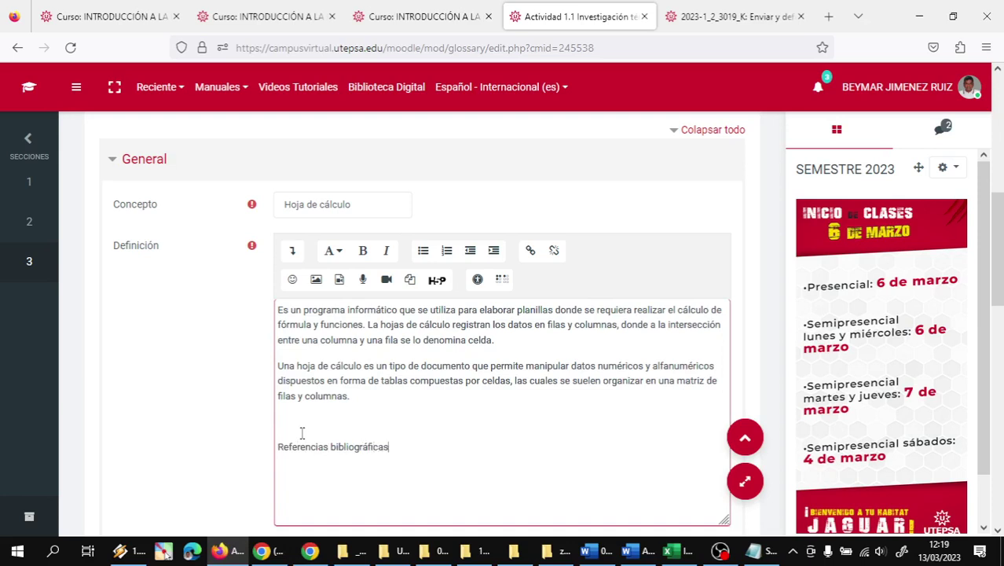
pyautogui.hotkey('ctrl', 'v')
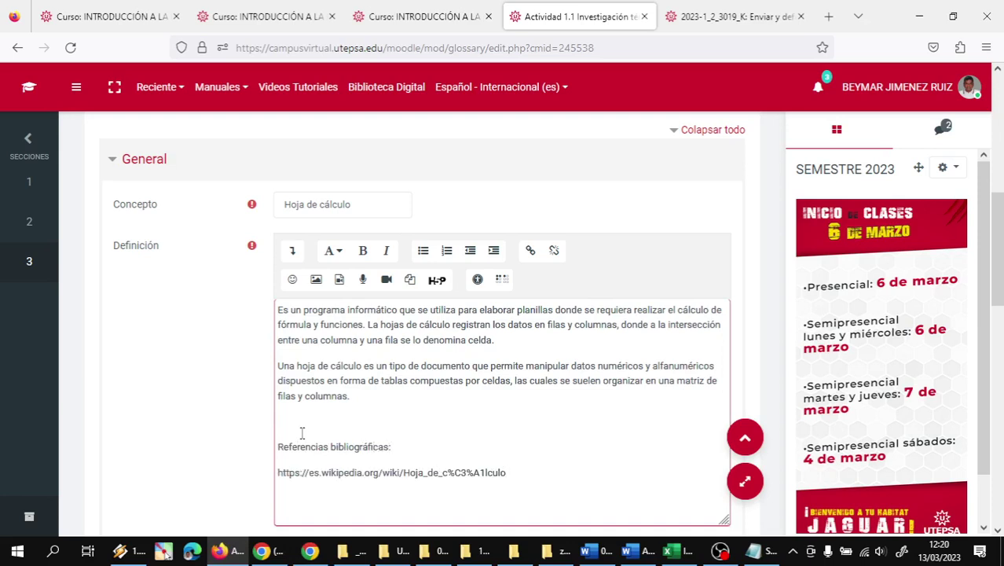
pyautogui.press('Return')
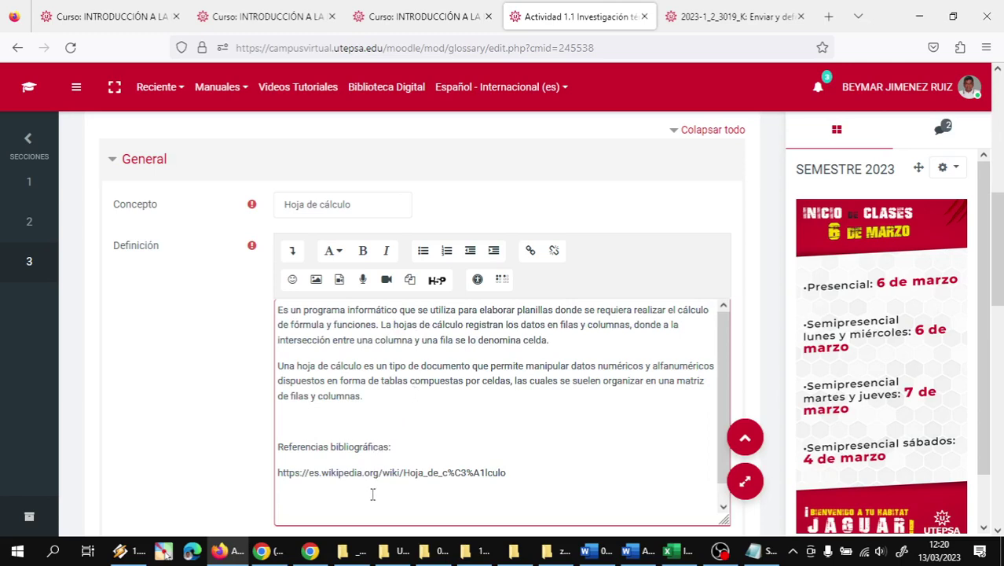
# Close the Wikipedia tab in Chrome, and review the excelparatodos.com article on "Hoja de Cálculo Excel" before closing it too.
pyautogui.click(309, 550)
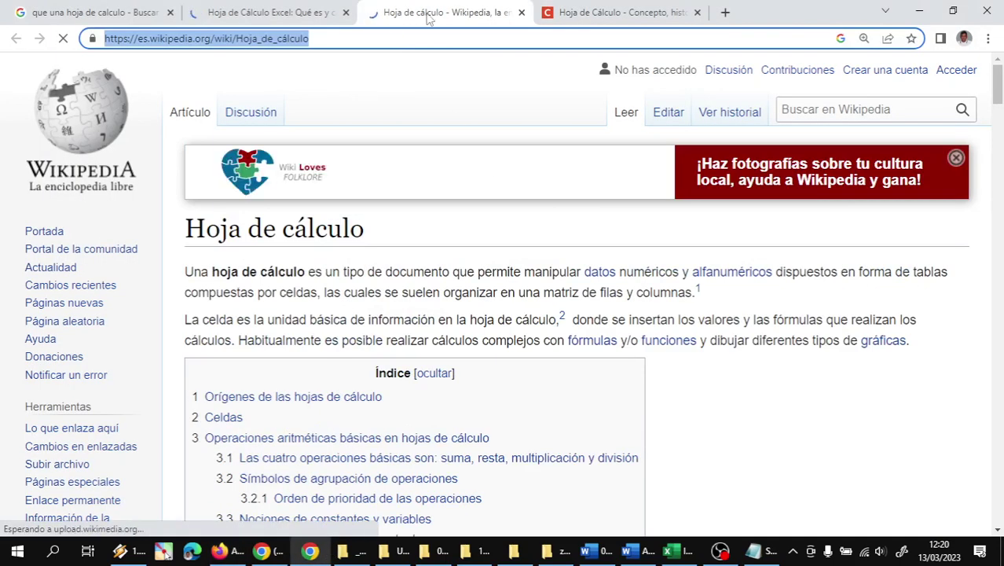
pyautogui.click(521, 13)
pyautogui.click(291, 12)
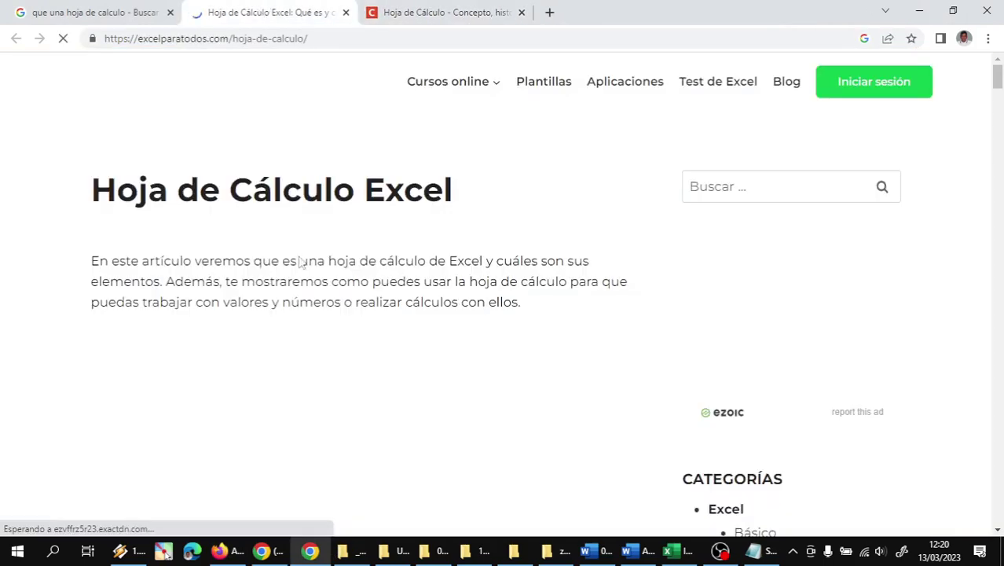
pyautogui.scroll(-5, 415, 292)
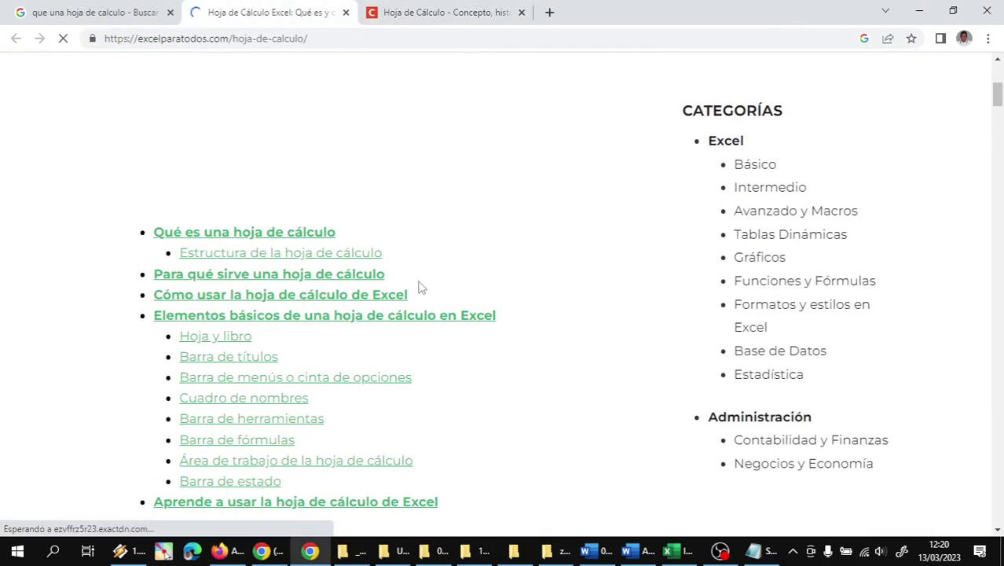
pyautogui.scroll(-6, 420, 283)
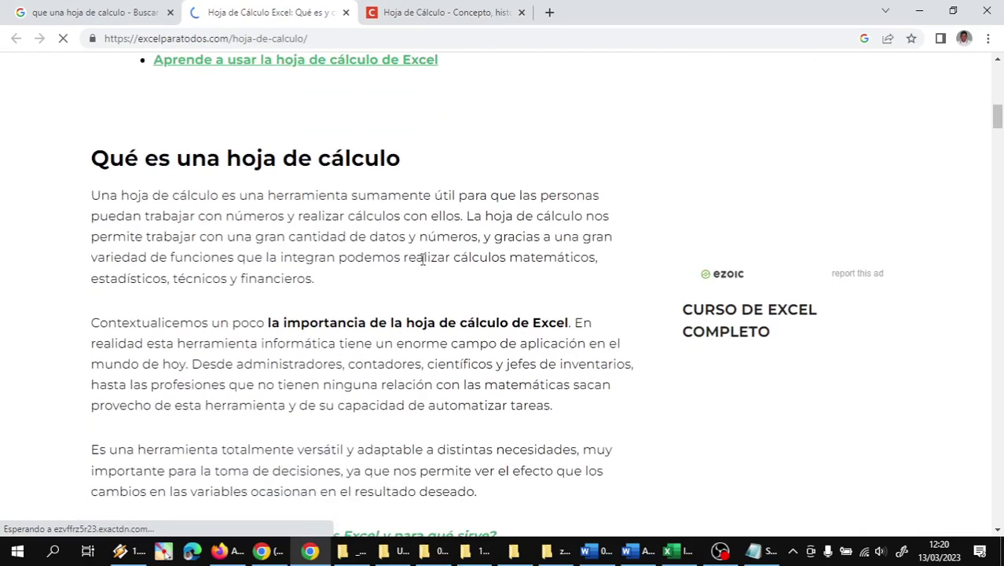
pyautogui.scroll(-2, 422, 259)
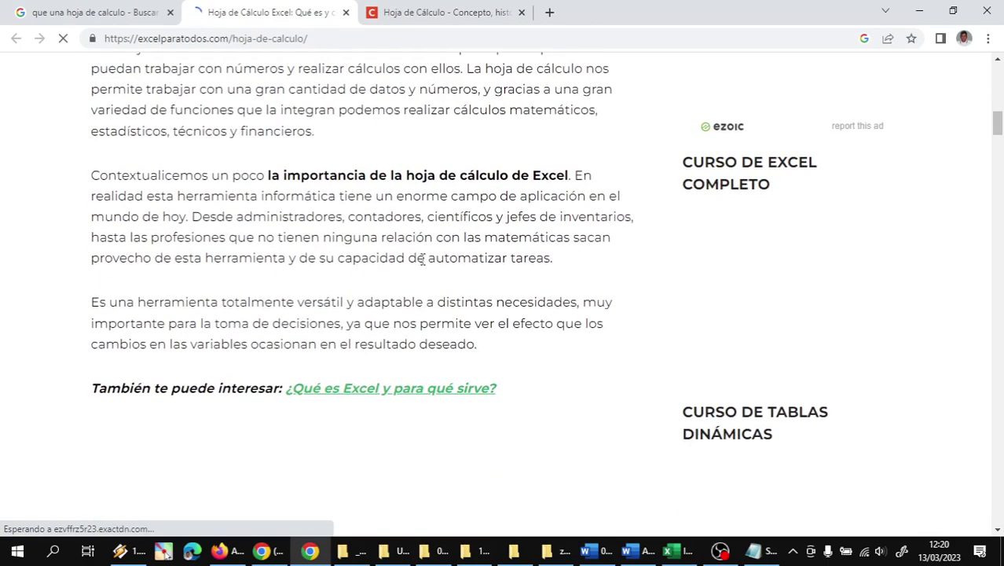
pyautogui.scroll(-1, 422, 260)
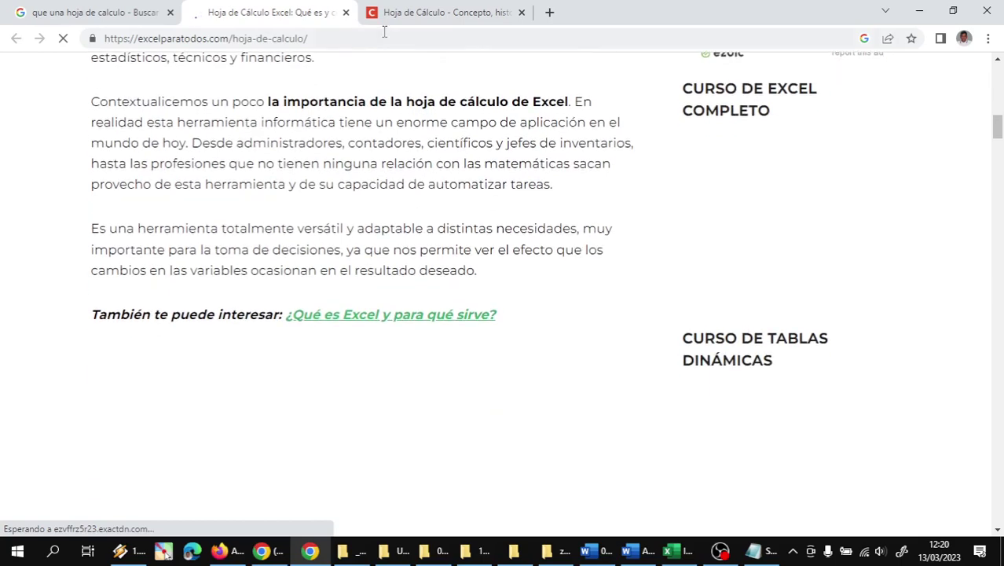
pyautogui.click(345, 13)
# Copy the first paragraph under "Historia de la hoja de cálculo" on the concepto.de page.
pyautogui.scroll(-1, 389, 294)
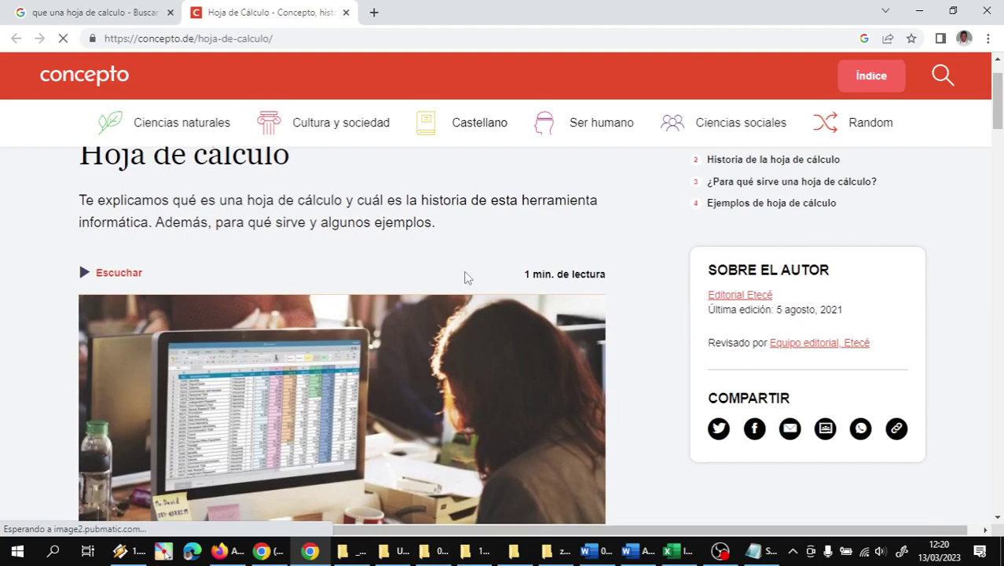
pyautogui.scroll(-5, 462, 279)
pyautogui.scroll(-1, 441, 287)
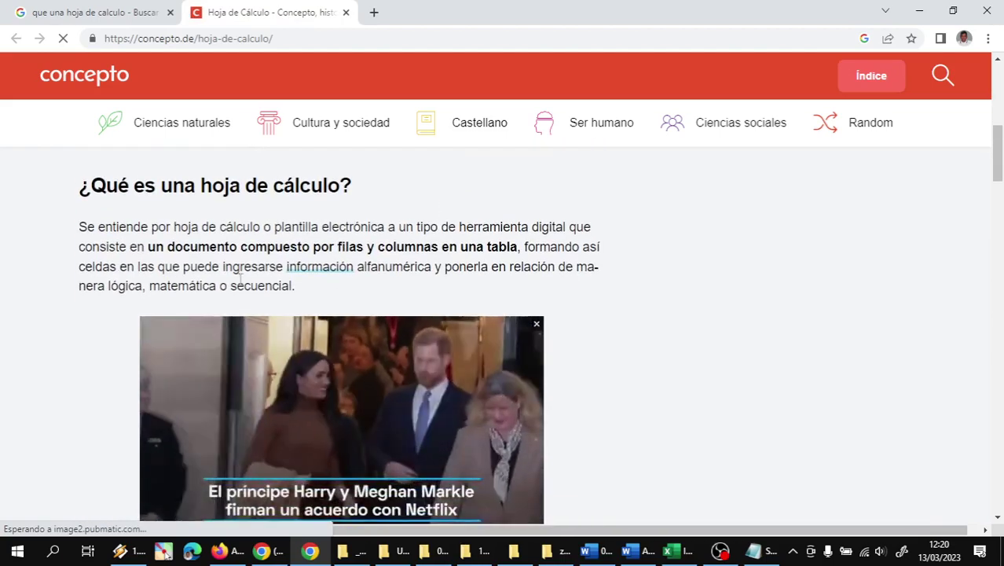
pyautogui.scroll(-2, 548, 284)
pyautogui.scroll(2, 528, 289)
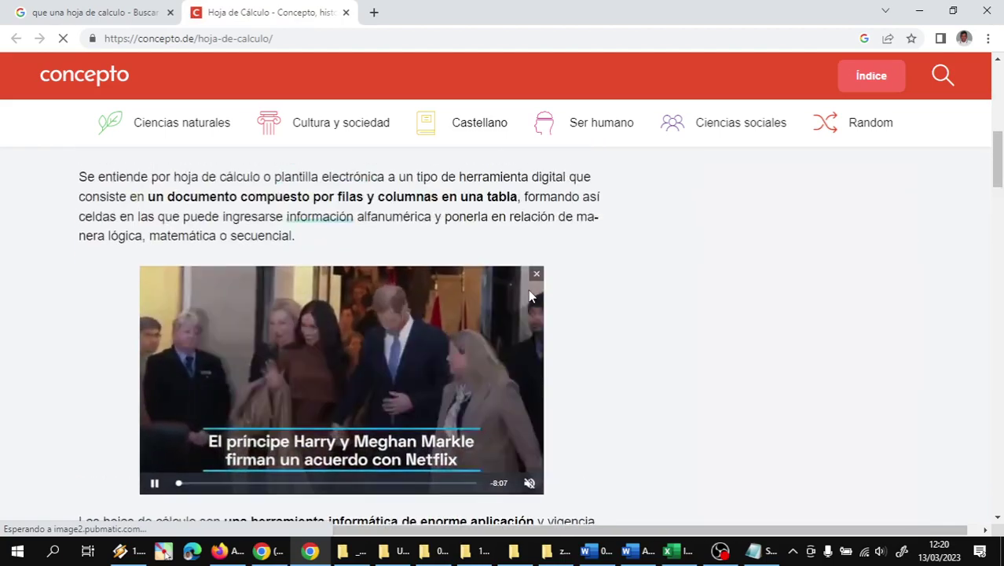
pyautogui.scroll(-3, 526, 285)
pyautogui.scroll(-3, 523, 283)
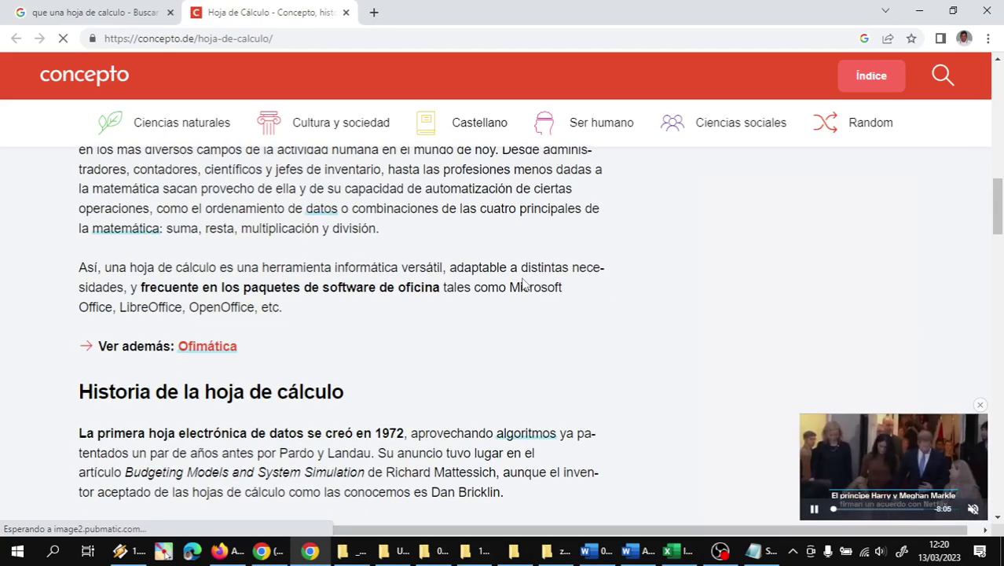
pyautogui.scroll(-2, 523, 283)
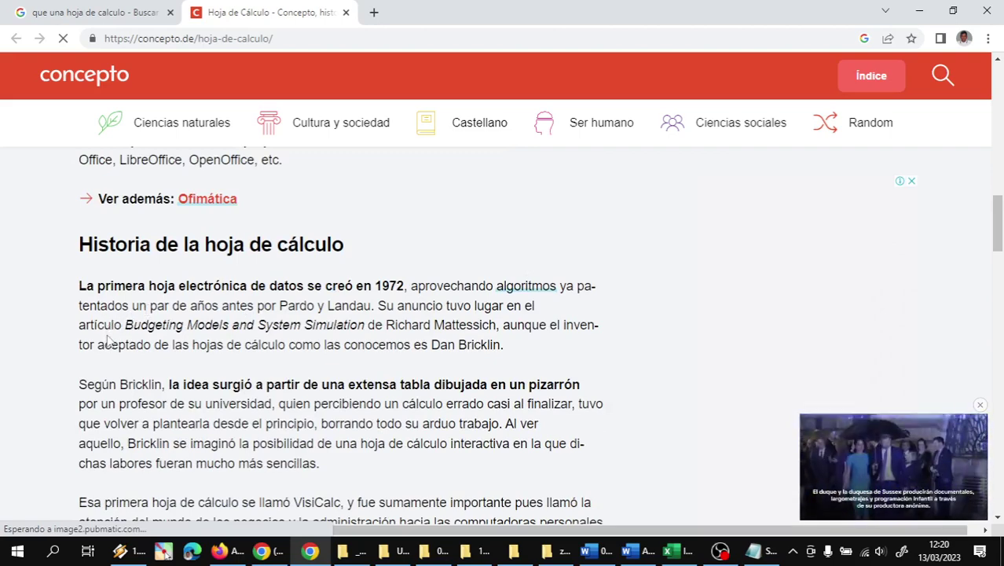
pyautogui.moveTo(79, 284); pyautogui.dragTo(512, 343)
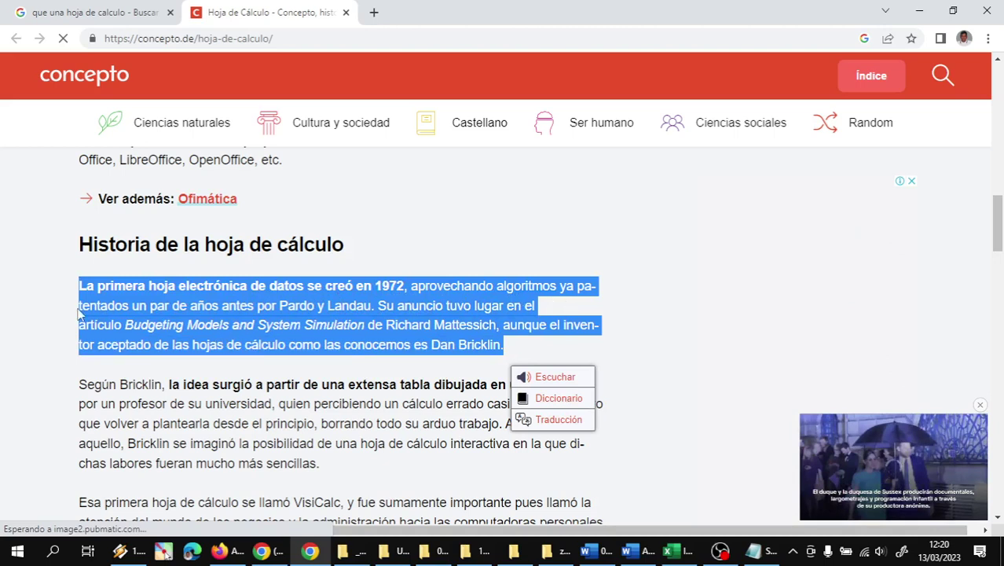
pyautogui.hotkey('ctrl', 'c')
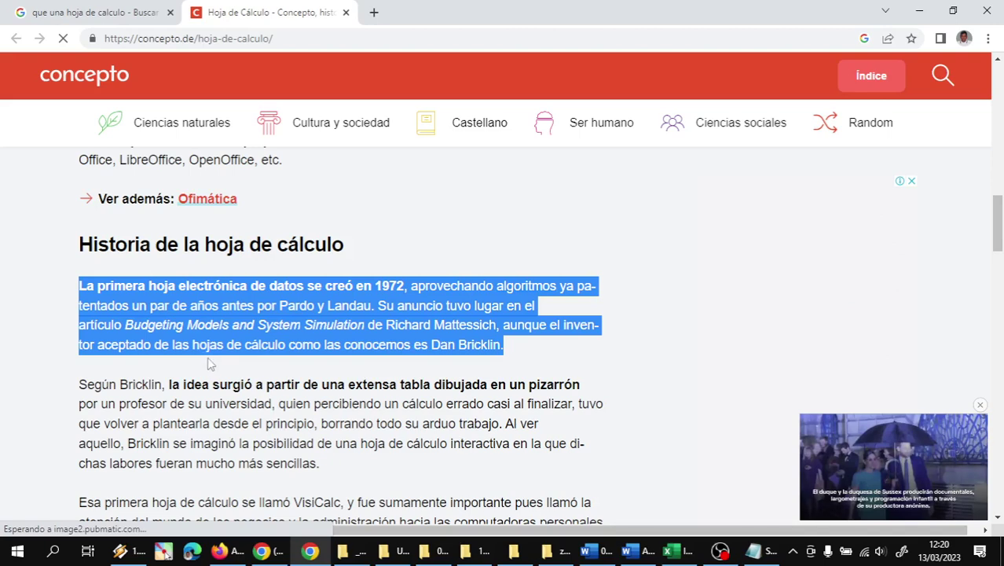
# Copy the paragraph beginning "Esa primera hoja de cálculo se llamó VisiCalc" from the concepto.de page.
pyautogui.click(497, 340)
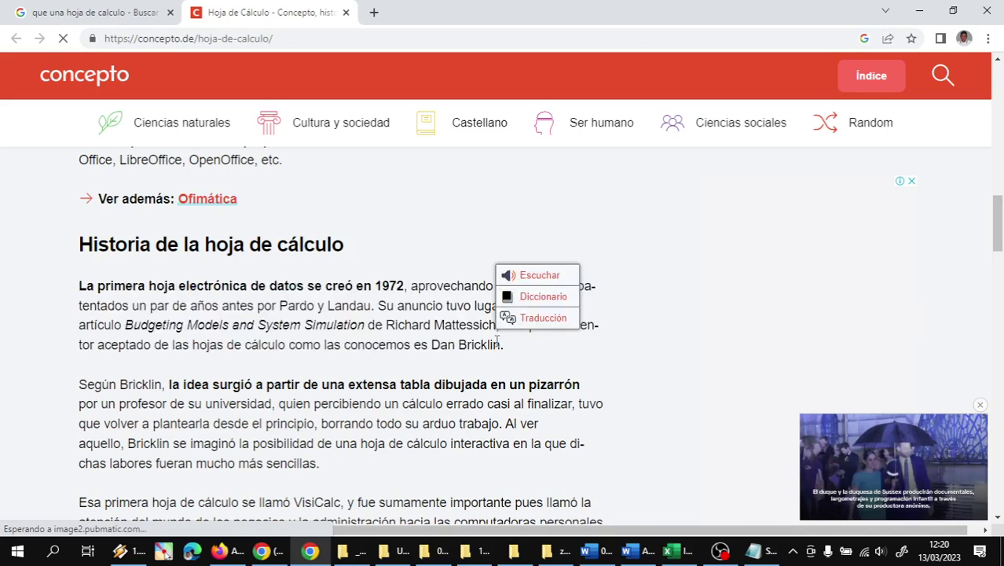
pyautogui.moveTo(505, 347); pyautogui.dragTo(141, 325)
pyautogui.scroll(-2, 138, 389)
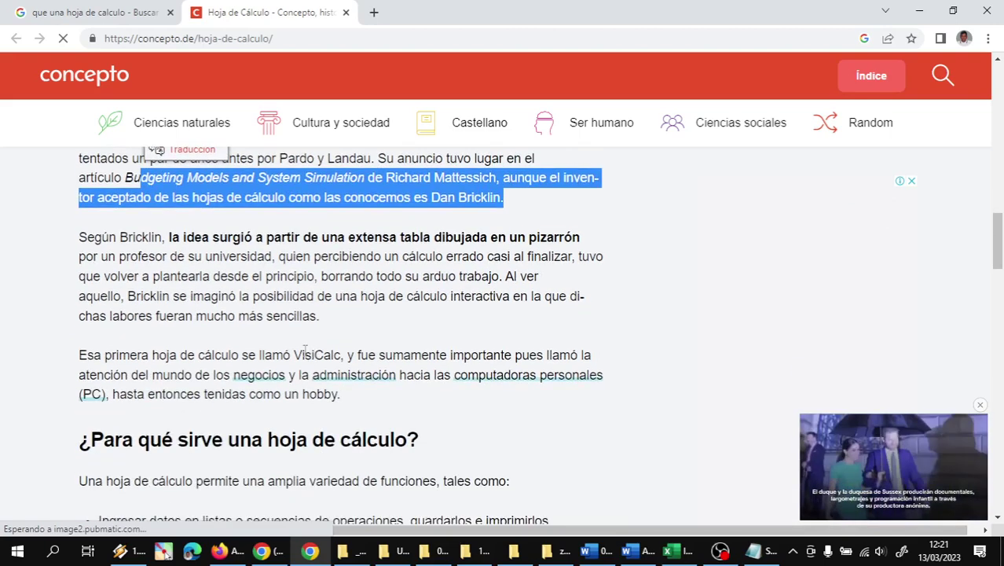
pyautogui.click(118, 368)
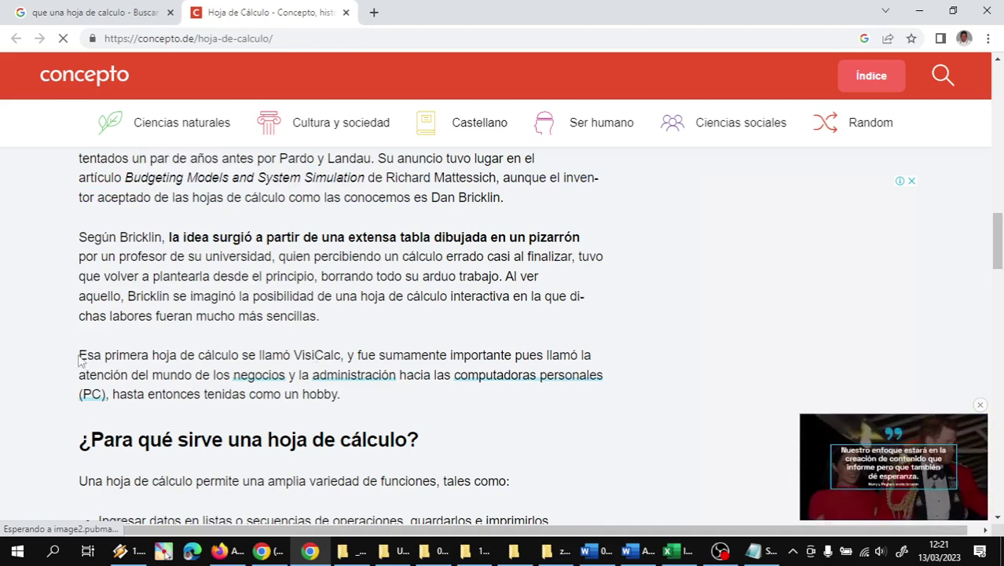
pyautogui.moveTo(79, 354); pyautogui.dragTo(345, 402)
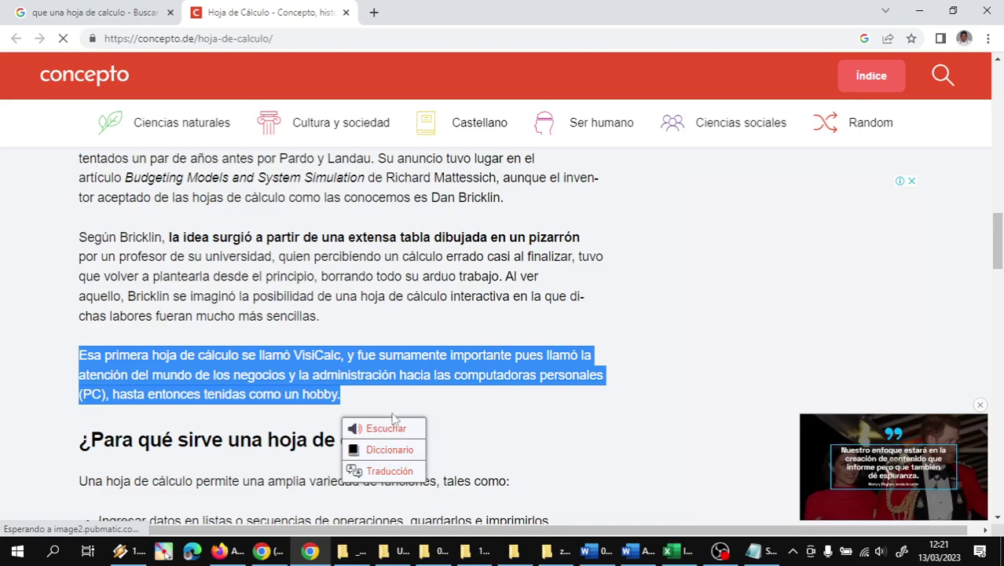
pyautogui.click(399, 398)
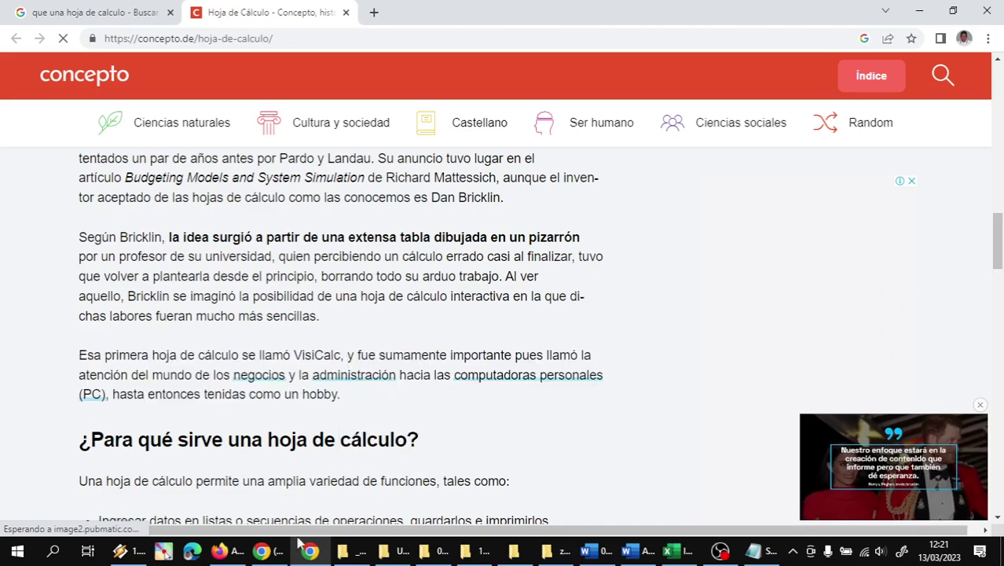
# Switch to Notepad, paste the copied text, and cut only the VisiCalc paragraph, leaving the "Fuente" line behind.
pyautogui.click(753, 550)
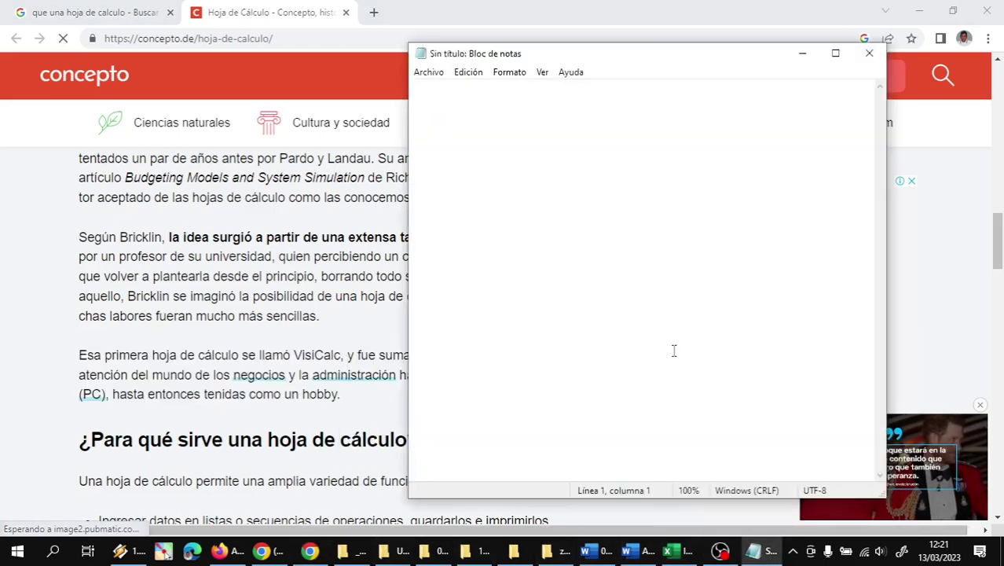
pyautogui.hotkey('ctrl', 'v')
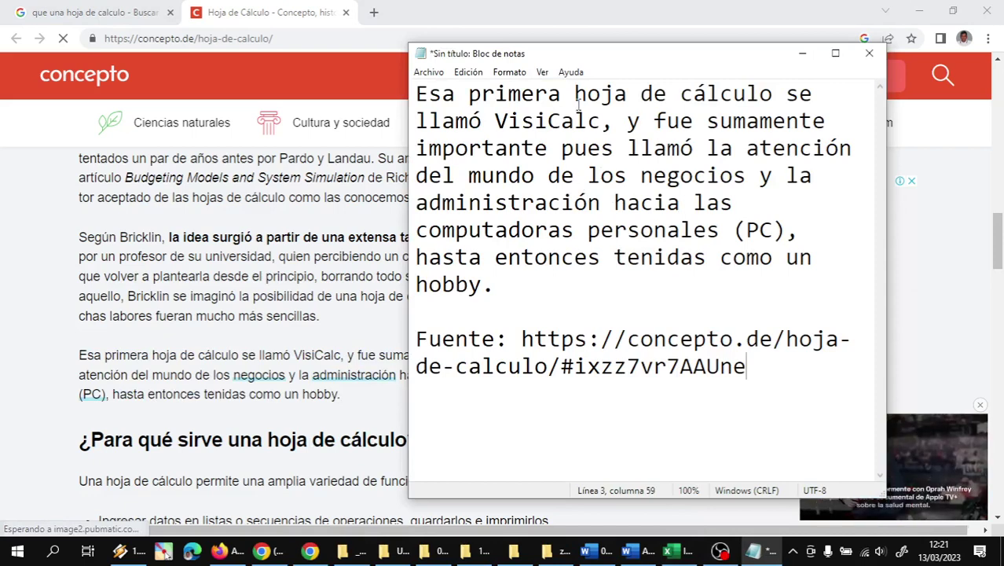
pyautogui.moveTo(492, 286); pyautogui.dragTo(350, 81)
pyautogui.hotkey('ctrl', 'x')
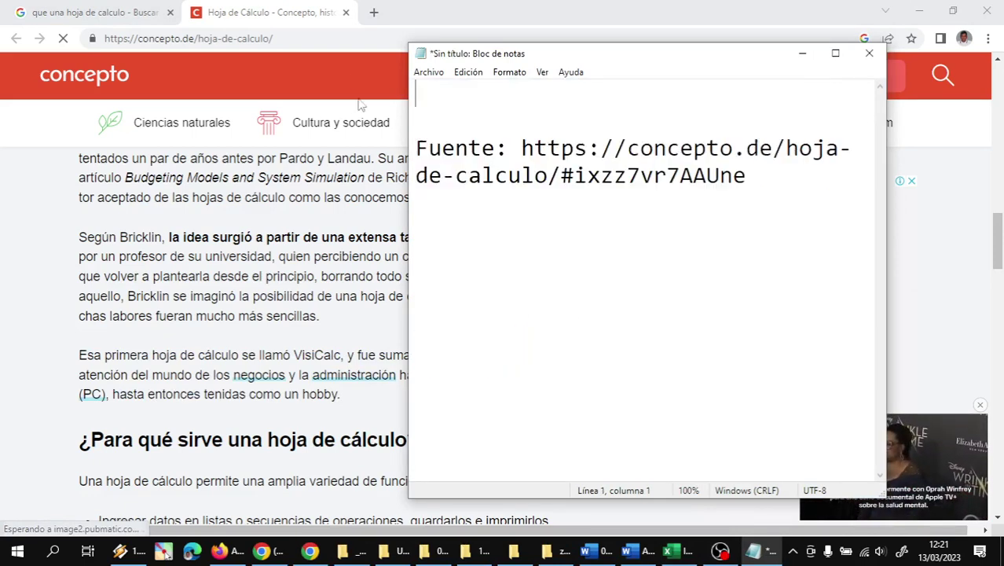
# In the Moodle definition in Firefox, paste the VisiCalc paragraph above "Referencias bibliográficas:" and add a new line after it.
pyautogui.click(220, 550)
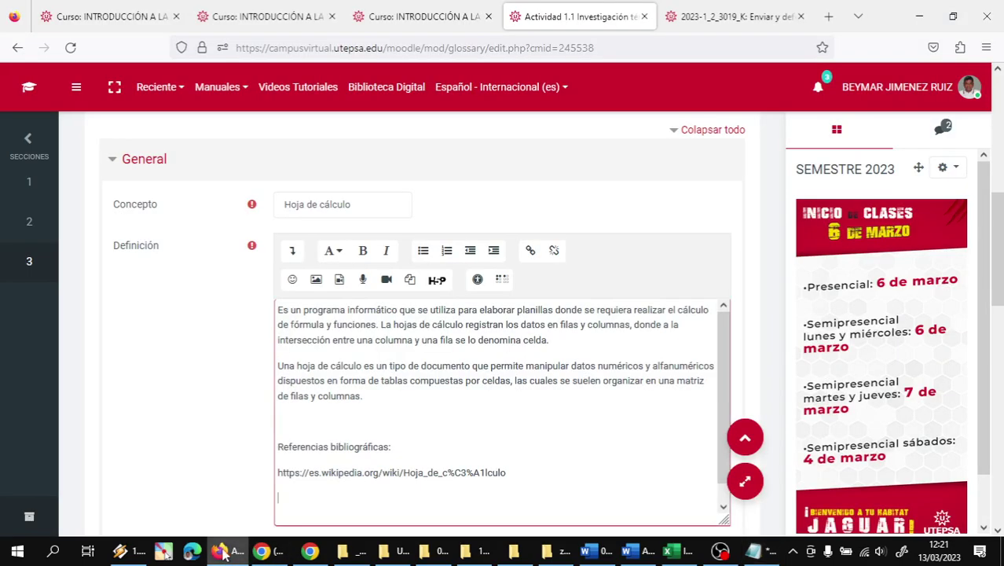
pyautogui.click(321, 425)
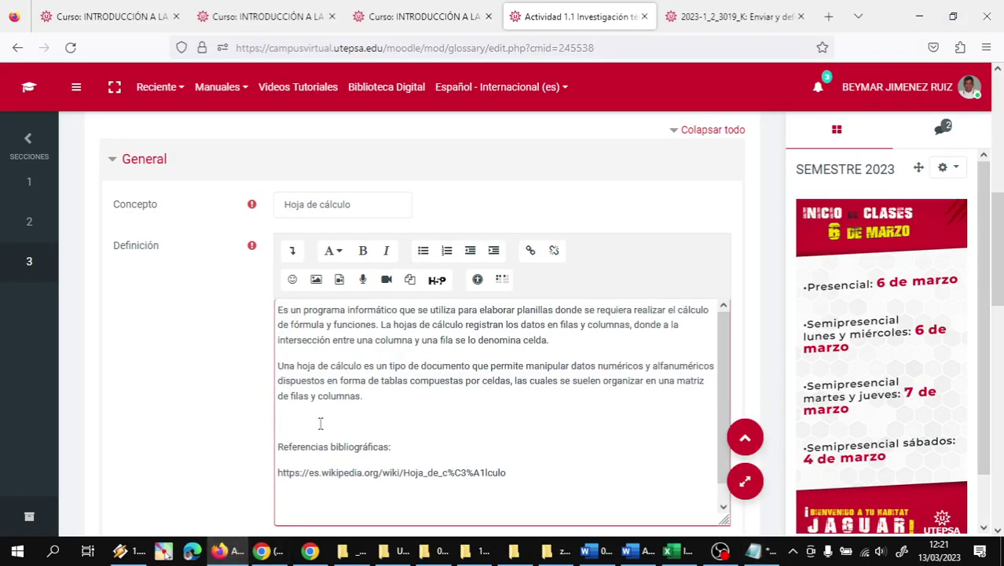
pyautogui.hotkey('ctrl', 'v')
pyautogui.press('Return')
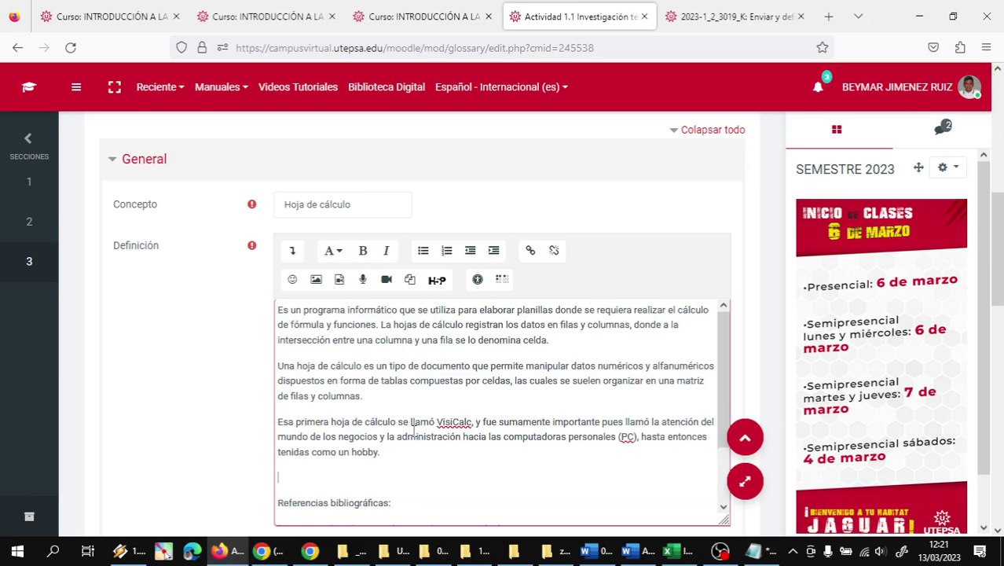
# Replace the opening words "Esa primera" of the VisiCalc paragraph with "La primera".
pyautogui.scroll(-2, 298, 418)
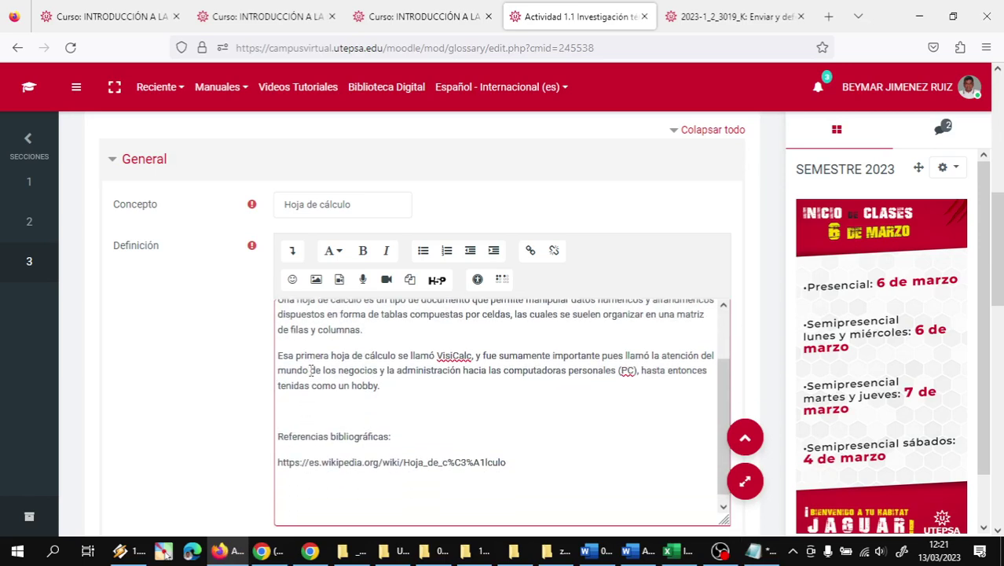
pyautogui.press('BackSpace')
pyautogui.press('BackSpace')
pyautogui.press('BackSpace')
pyautogui.press('BackSpace')
pyautogui.press('BackSpace')
pyautogui.press('BackSpace')
pyautogui.press('BackSpace')
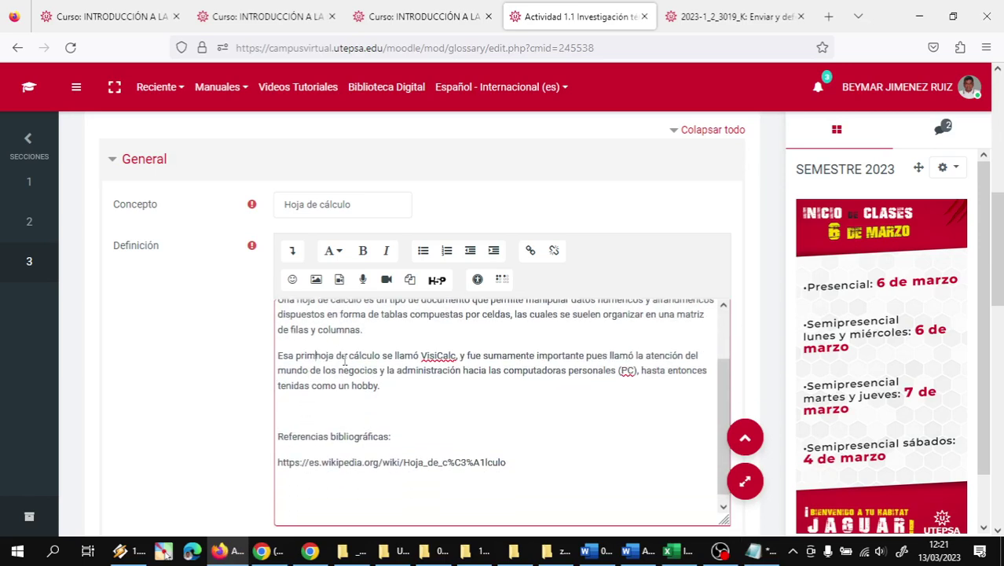
pyautogui.press('BackSpace')
pyautogui.press('BackSpace')
pyautogui.press('BackSpace')
pyautogui.press('BackSpace')
pyautogui.press('BackSpace')
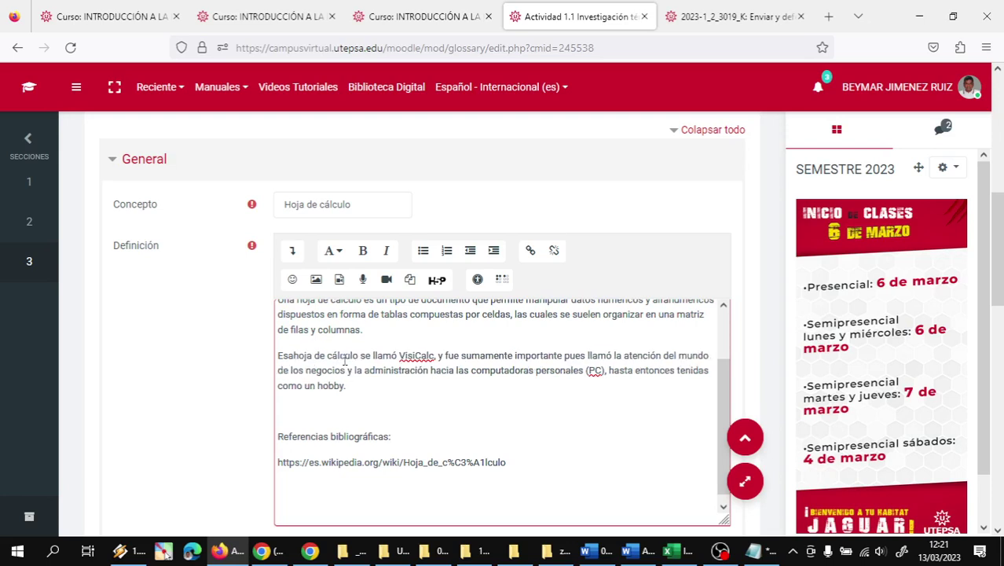
pyautogui.write('La primera')
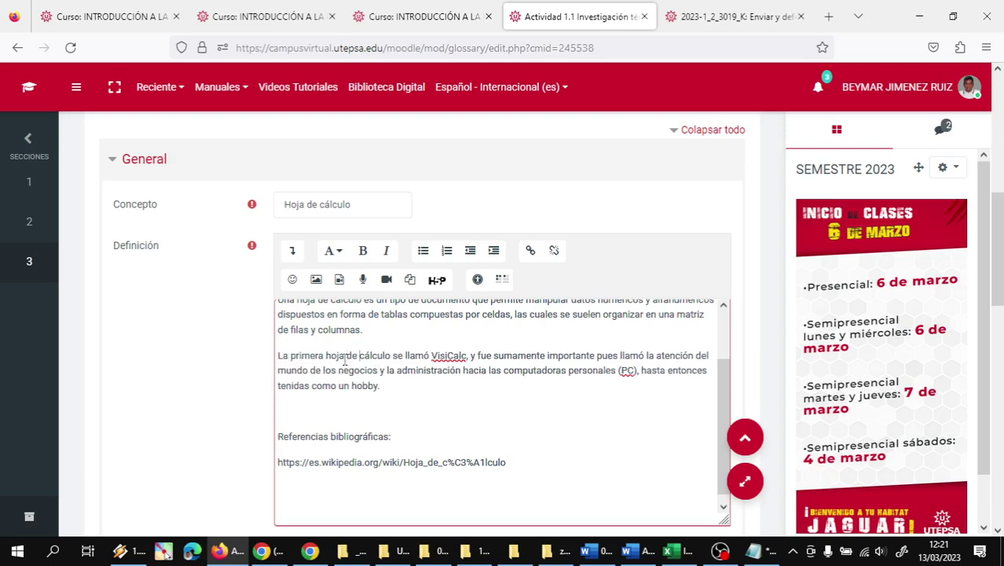
# Delete the words "fue sumamente importante pues" and the extra space from the VisiCalc paragraph.
pyautogui.doubleClick(498, 356)
pyautogui.click(490, 358)
pyautogui.moveTo(478, 357); pyautogui.dragTo(619, 355)
pyautogui.press('BackSpace')
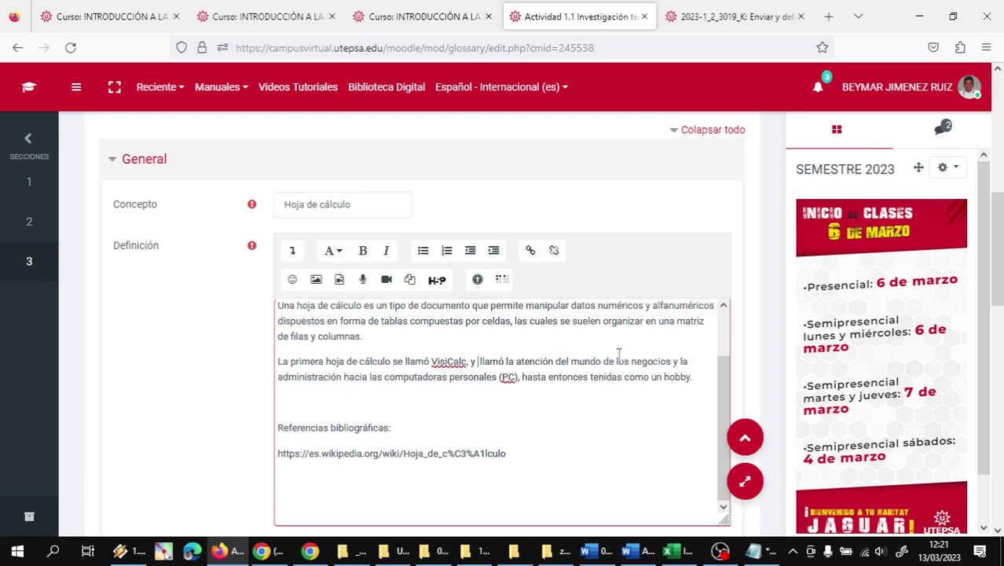
pyautogui.press('BackSpace')
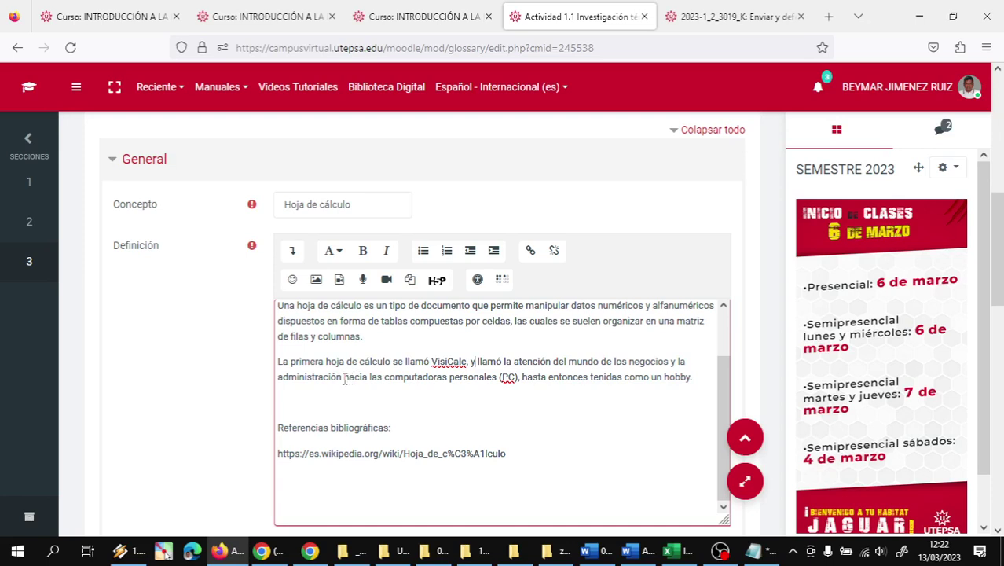
# Delete the ending "hacia las computadoras personales (PC), hasta entonces tenidas como un hobby." from the VisiCalc paragraph.
pyautogui.moveTo(345, 377); pyautogui.dragTo(585, 380)
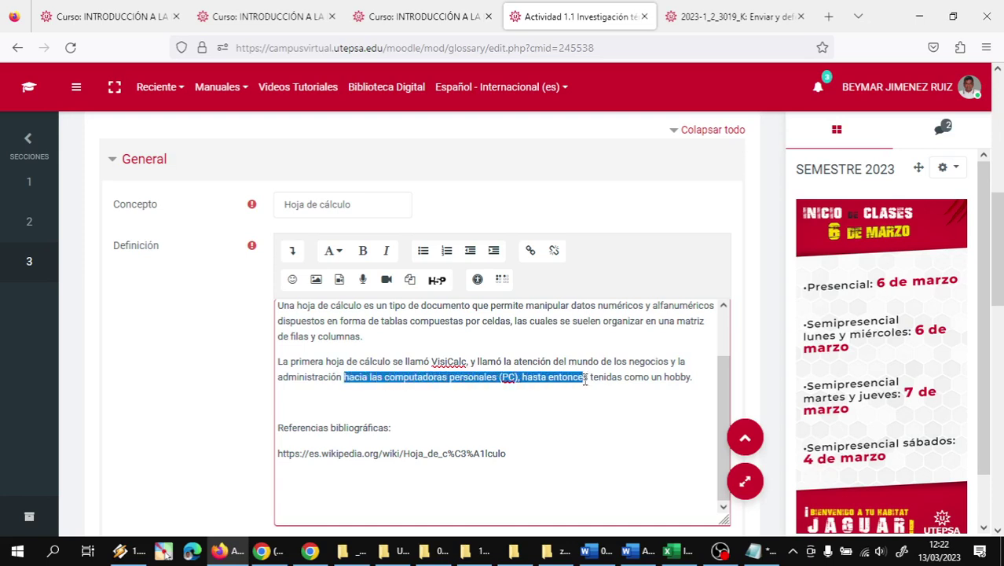
pyautogui.click(328, 377)
pyautogui.moveTo(343, 376); pyautogui.dragTo(661, 395)
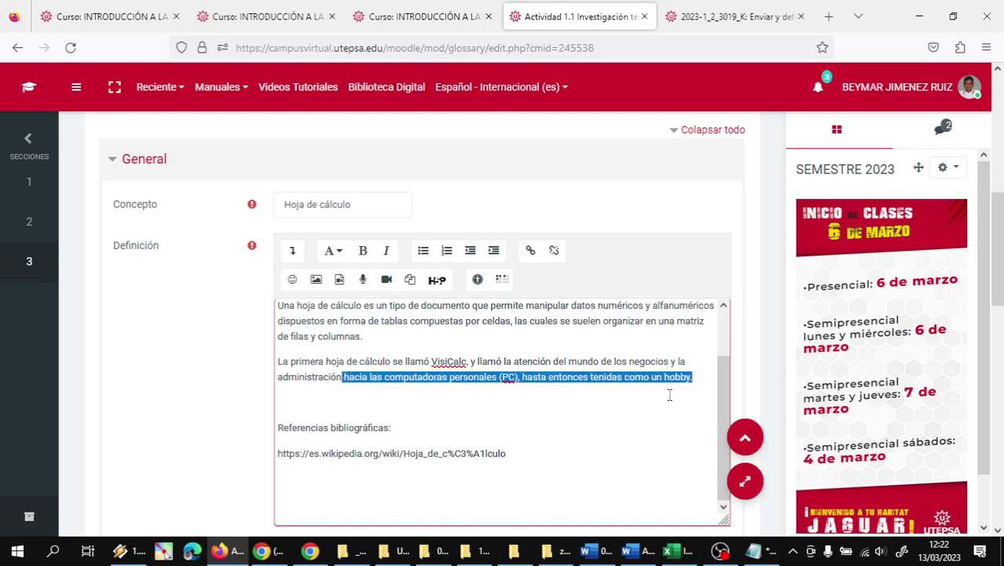
pyautogui.press('BackSpace')
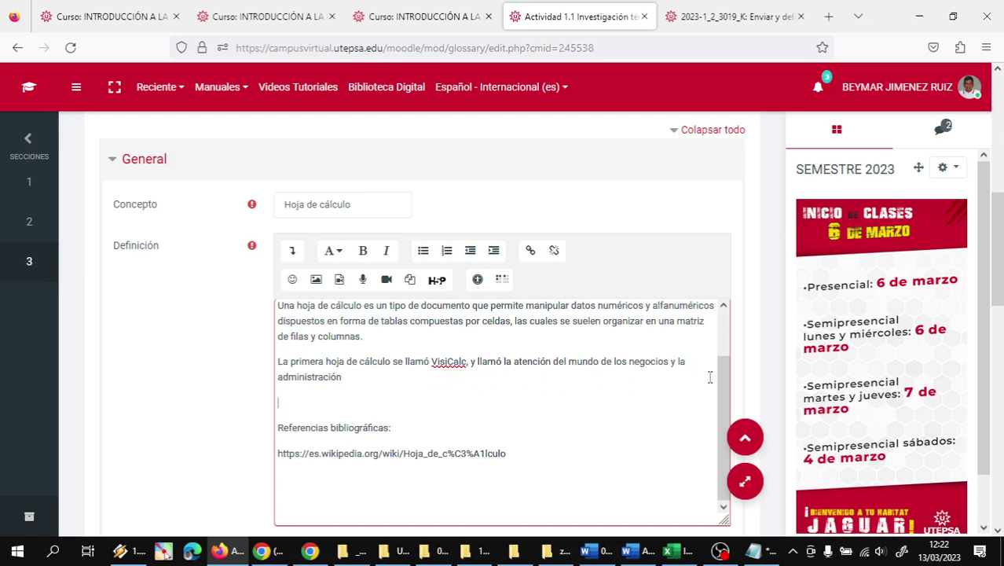
# Copy the concepto.de page address from Chrome and paste it below the Wikipedia URL in the Moodle definition in Firefox.
pyautogui.moveTo(341, 556)
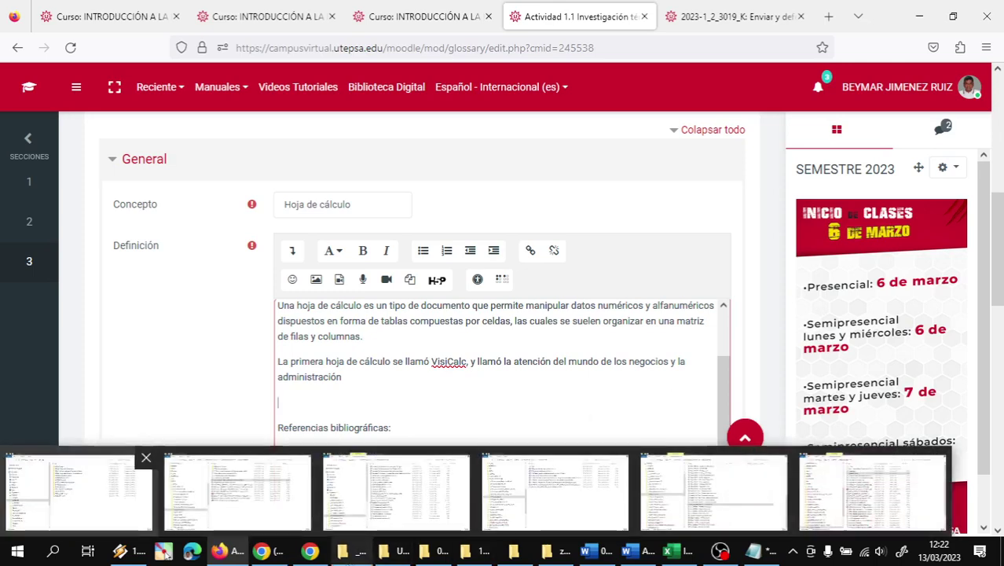
pyautogui.click(309, 551)
pyautogui.click(359, 38)
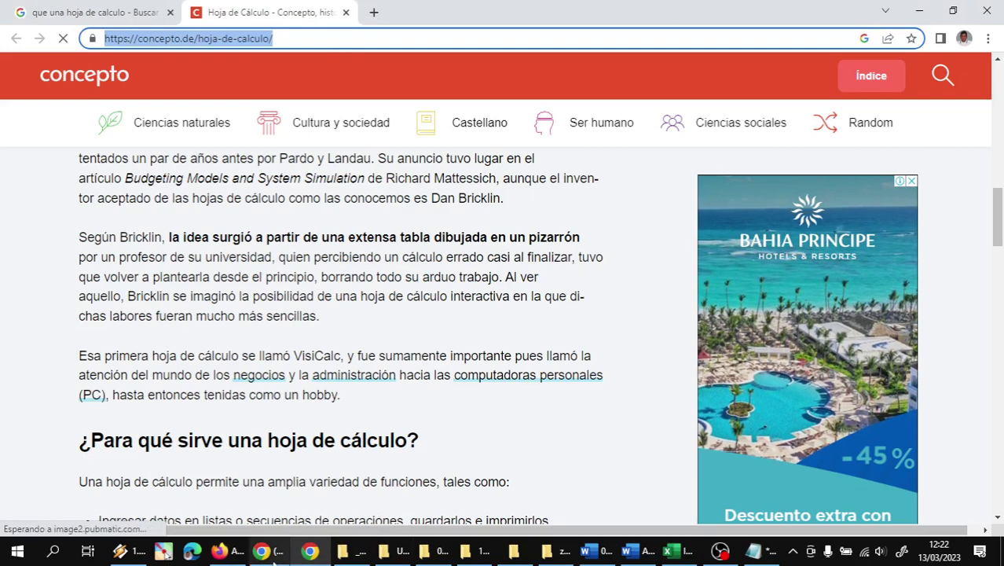
pyautogui.click(219, 550)
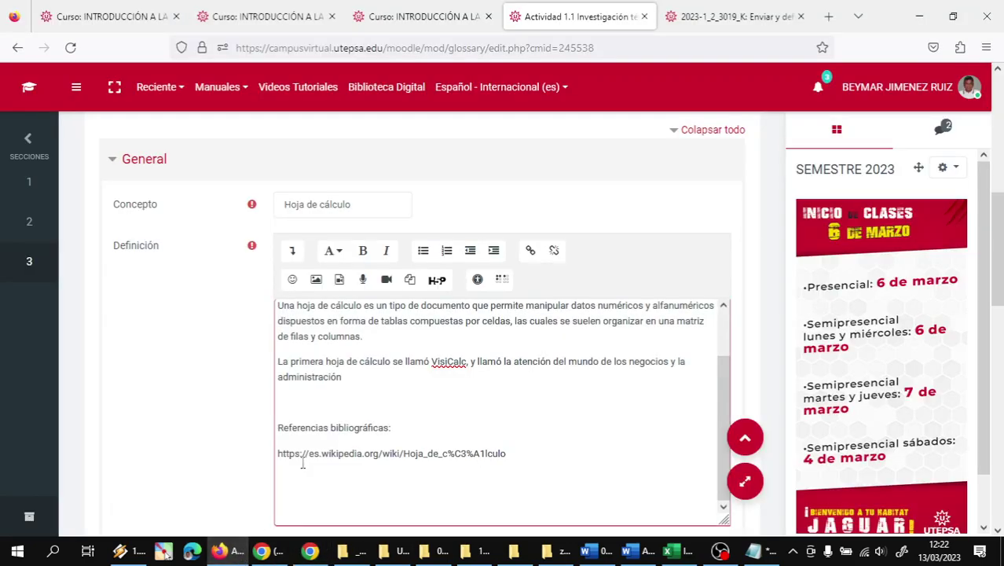
pyautogui.hotkey('ctrl', 'v')
# Make the heading "Referencias bibliográficas" bold in the definition.
pyautogui.scroll(-3, 362, 463)
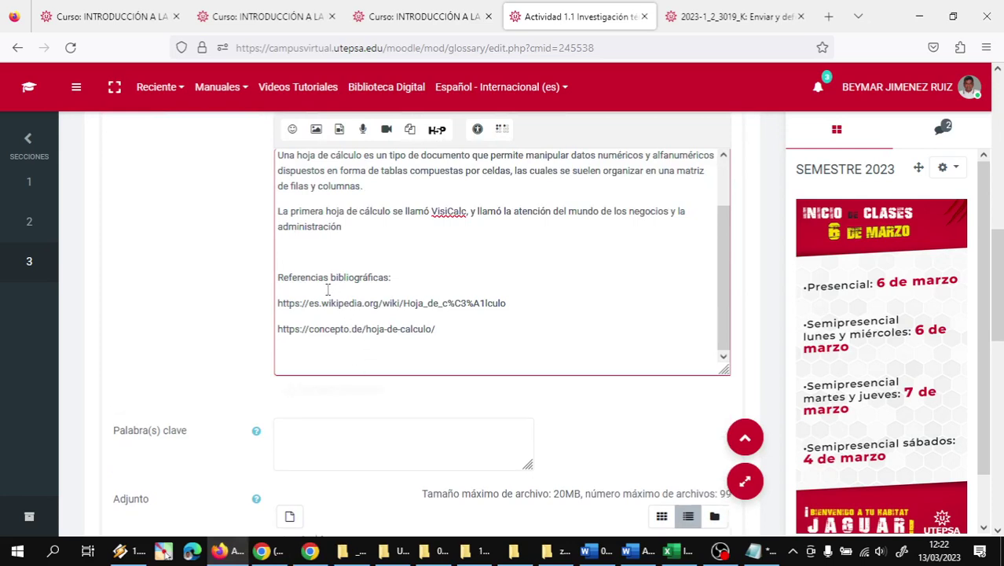
pyautogui.moveTo(277, 274); pyautogui.dragTo(380, 273)
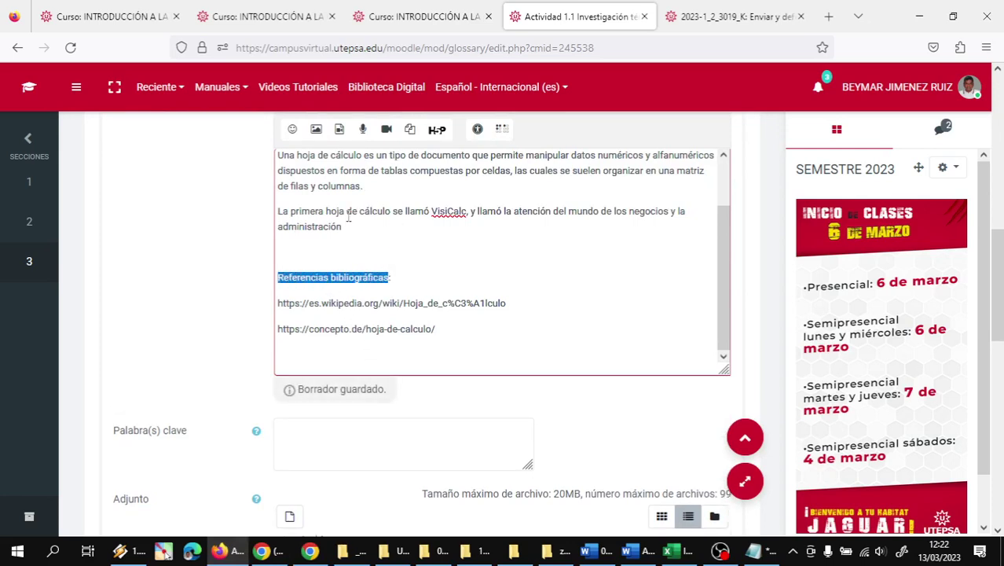
pyautogui.scroll(2, 377, 209)
pyautogui.click(363, 175)
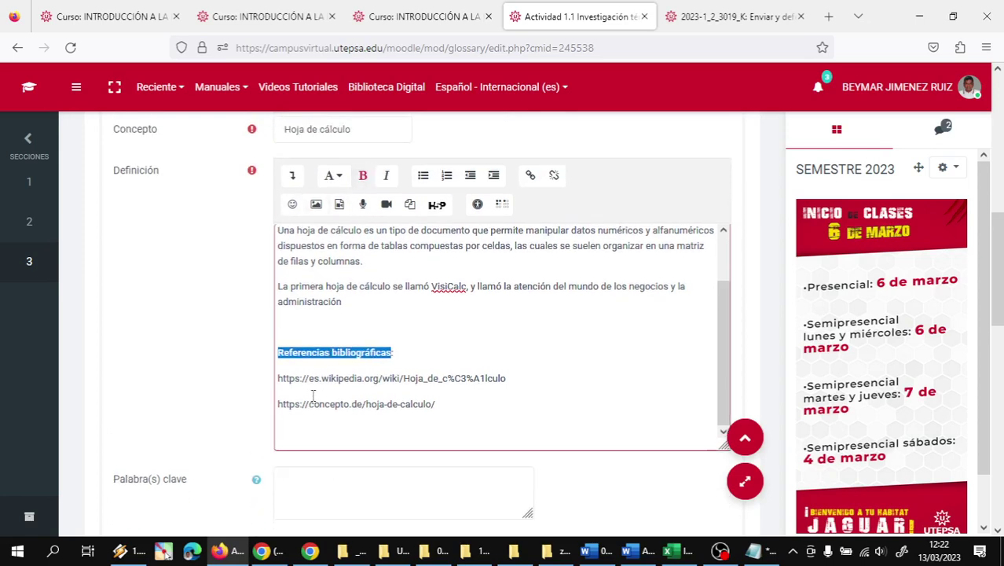
# Format the two reference URLs as a bulleted list and remove the trailing slash from the concepto.de address.
pyautogui.moveTo(458, 404); pyautogui.dragTo(277, 377)
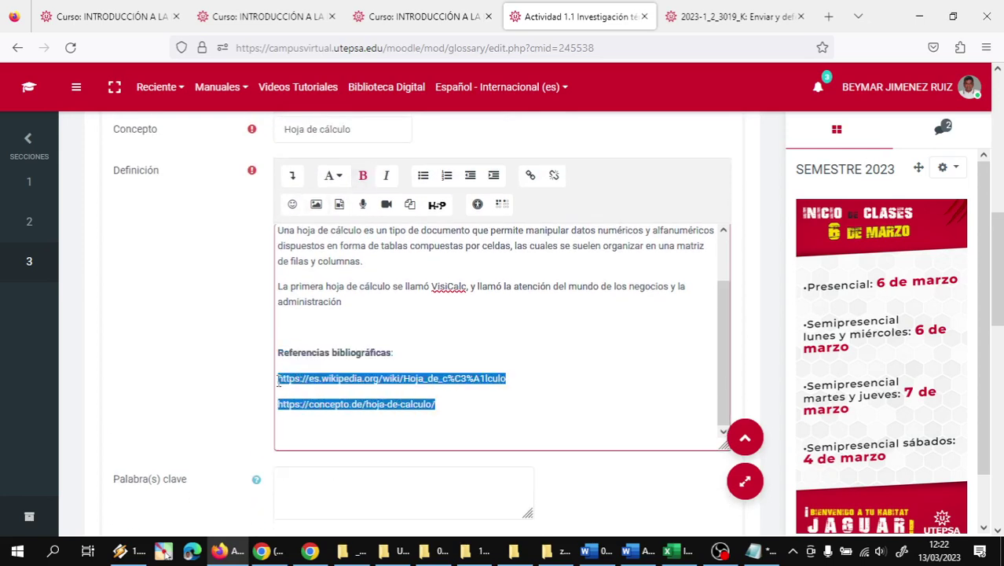
pyautogui.click(424, 176)
pyautogui.click(562, 413)
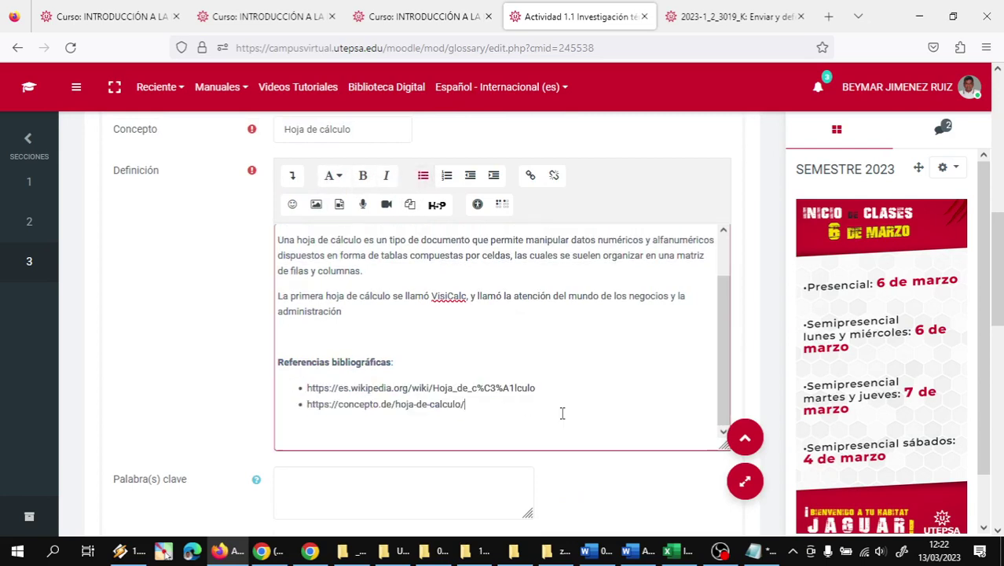
pyautogui.click(401, 363)
pyautogui.scroll(2, 393, 337)
pyautogui.scroll(-2, 395, 335)
pyautogui.click(395, 335)
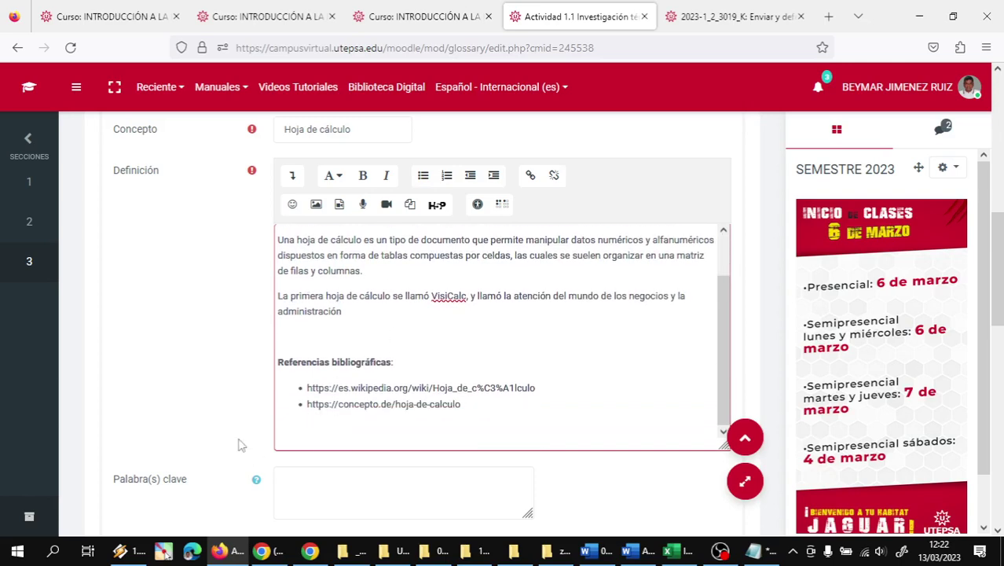
# Switch to File Explorer and open the folder UTEPSA > 02 Intro Info (H - K) v20 > 03 Contenido de la Materia > Unidad 1 Windows.
pyautogui.scroll(-5, 249, 454)
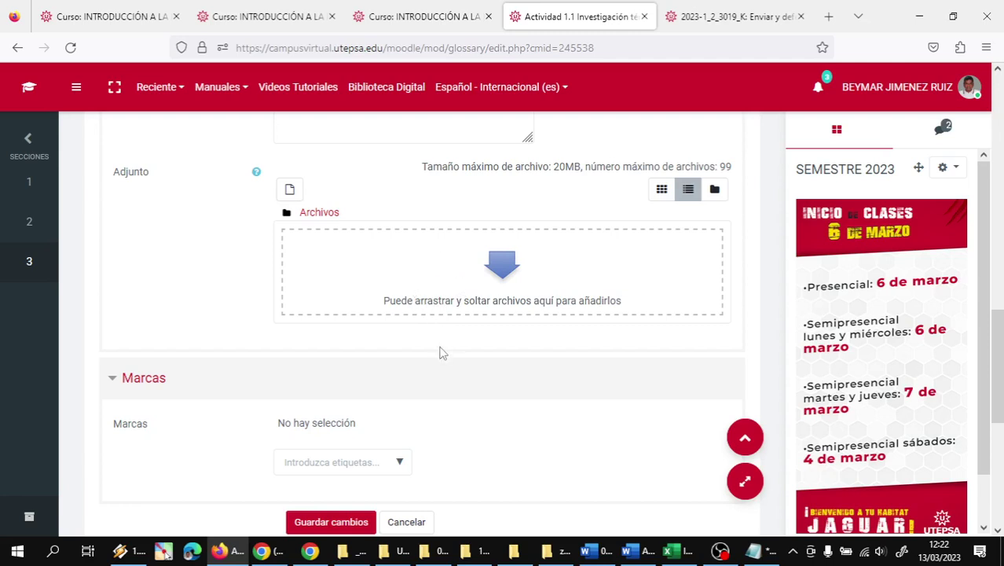
pyautogui.moveTo(485, 560)
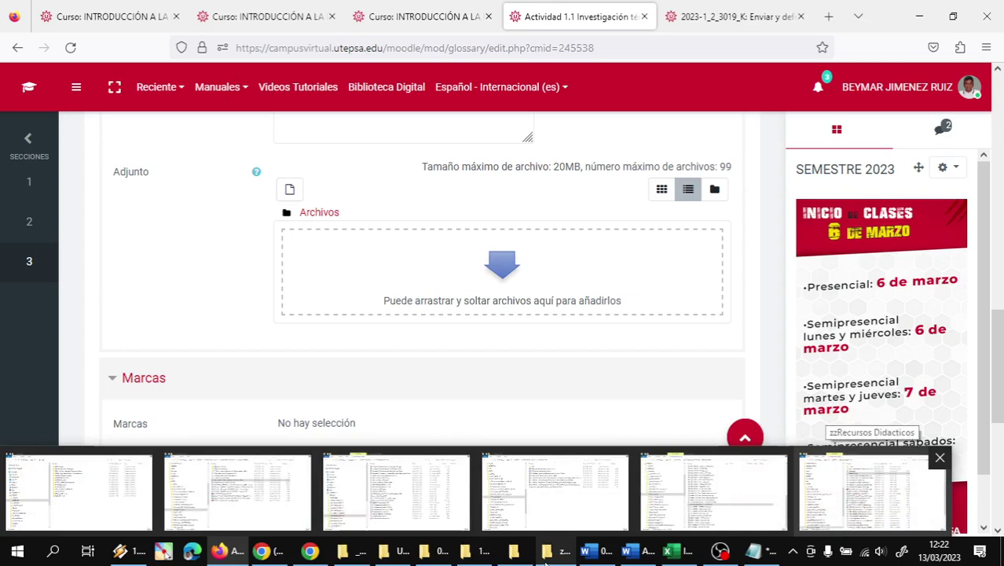
pyautogui.click(872, 490)
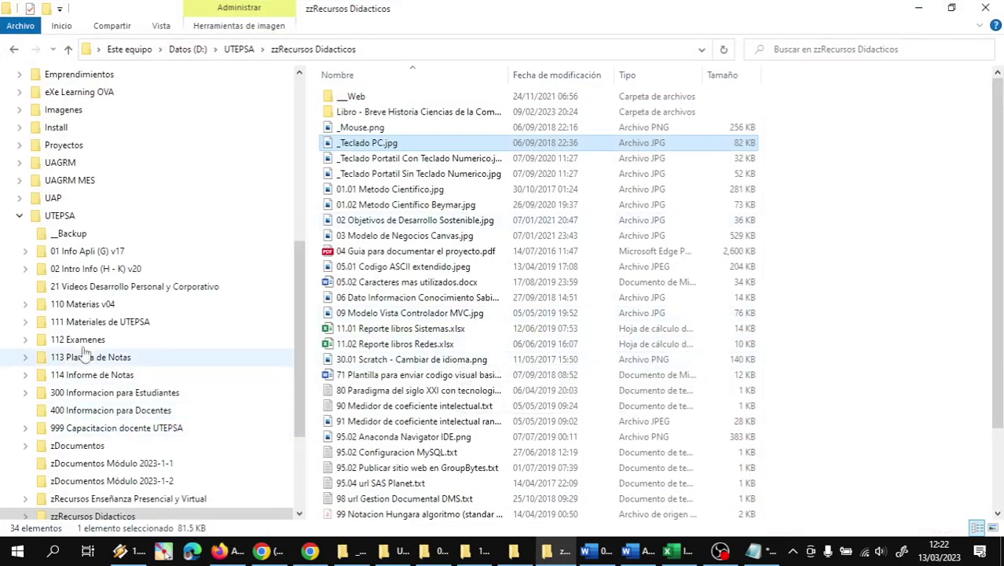
pyautogui.click(104, 270)
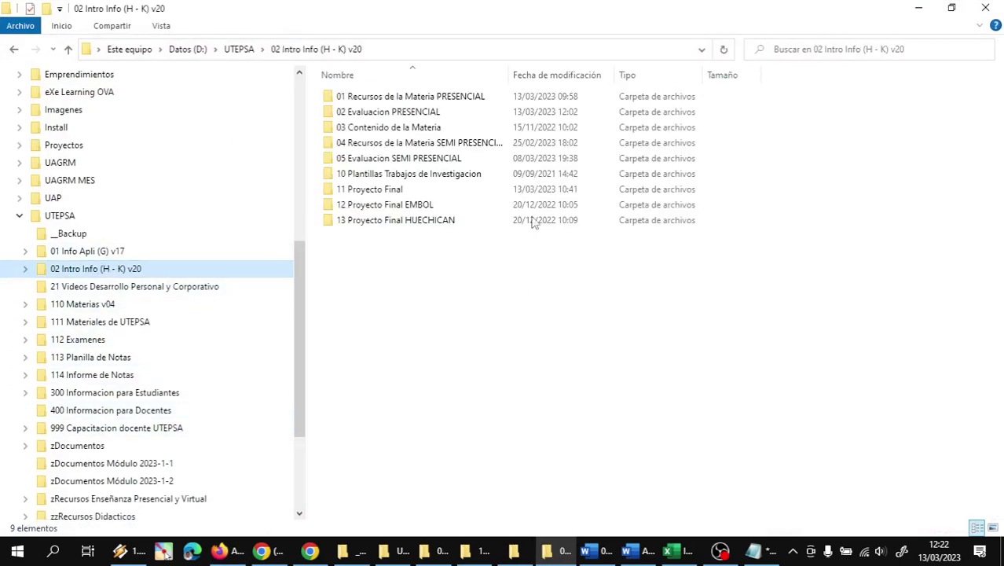
pyautogui.click(391, 130)
pyautogui.doubleClick(393, 131)
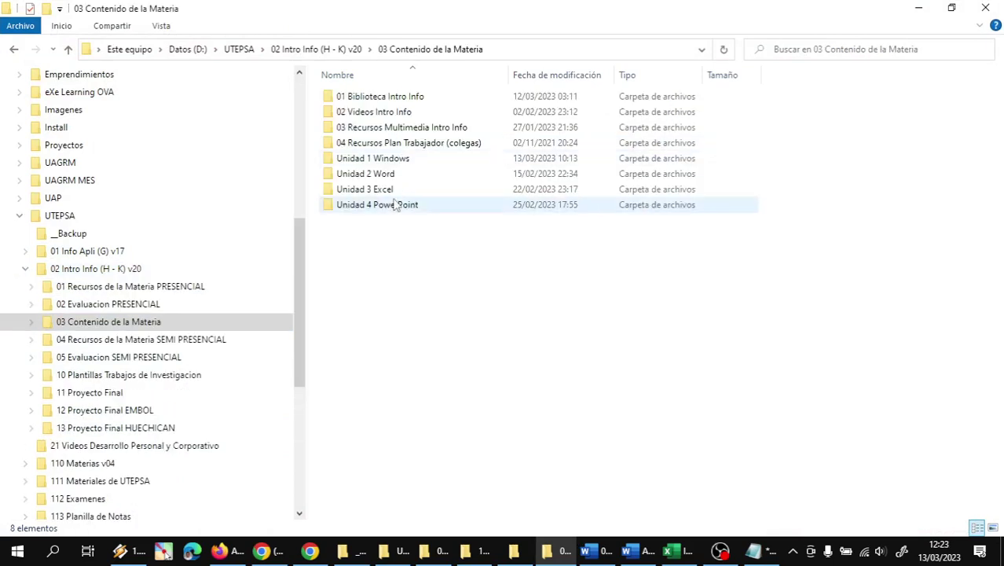
pyautogui.doubleClick(376, 160)
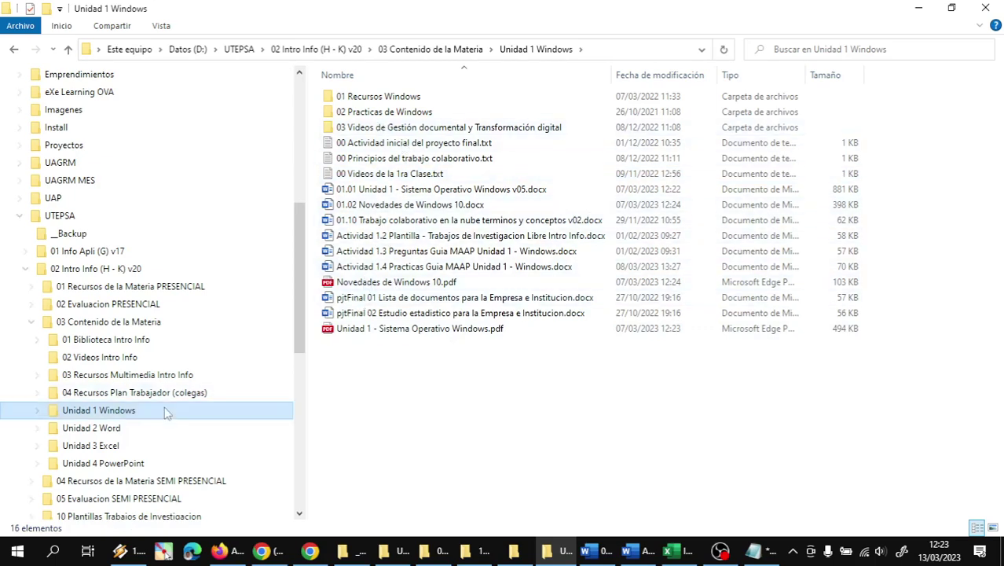
# Open the folder 01 Biblioteca Intro Info and look through its Windows, Word, Excel and PowerPoint guide PDFs.
pyautogui.scroll(-1, 146, 377)
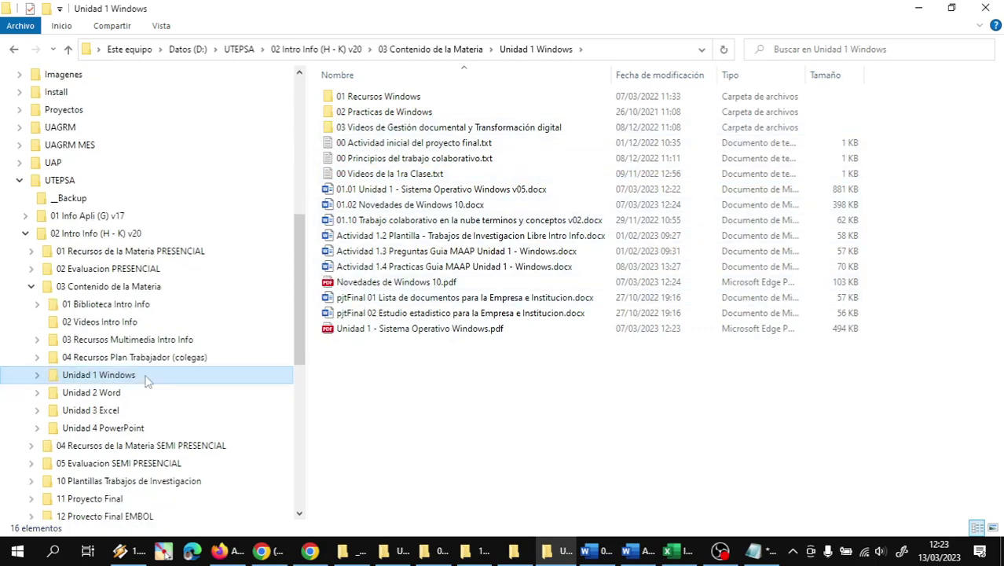
pyautogui.click(128, 309)
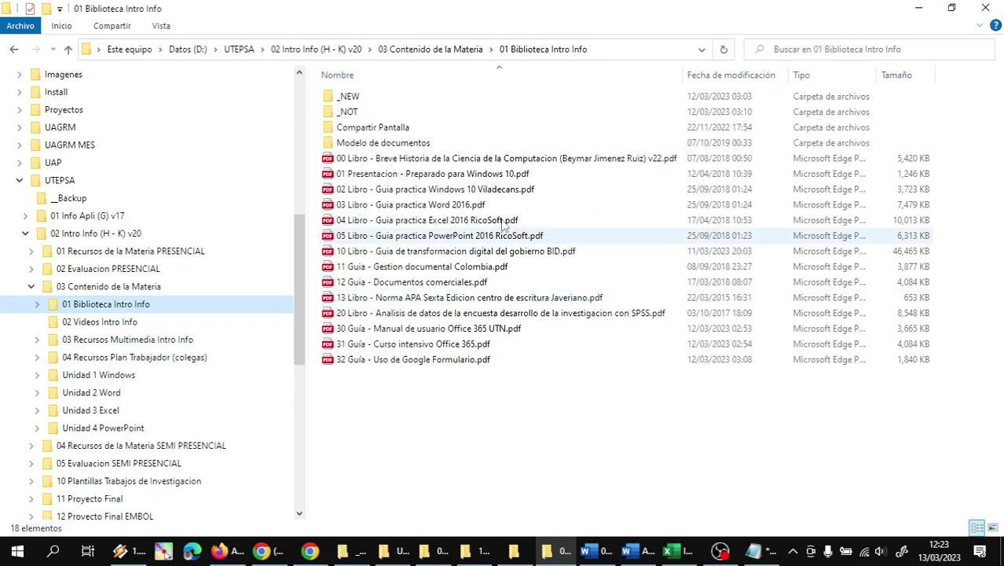
pyautogui.click(408, 191)
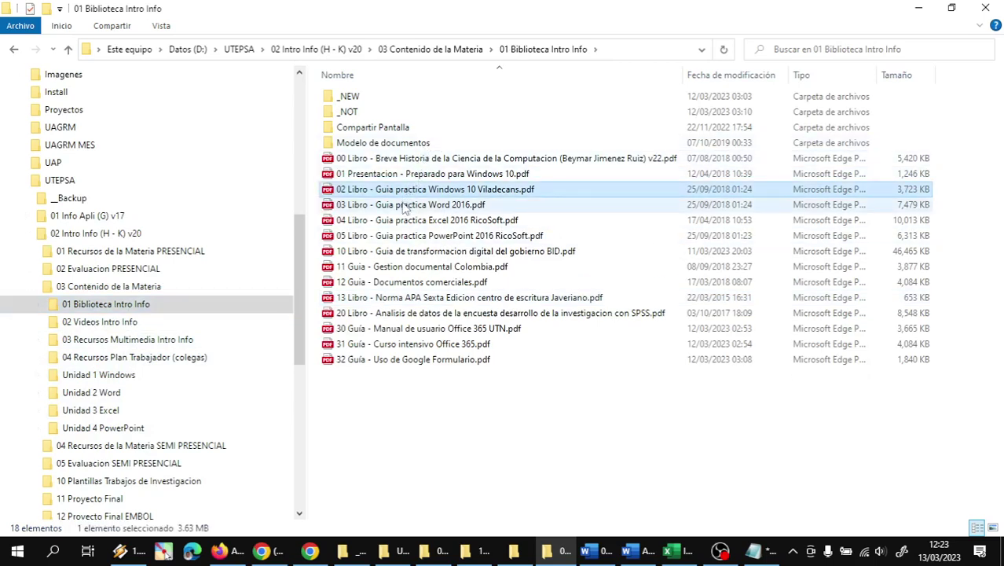
pyautogui.click(406, 205)
pyautogui.click(402, 223)
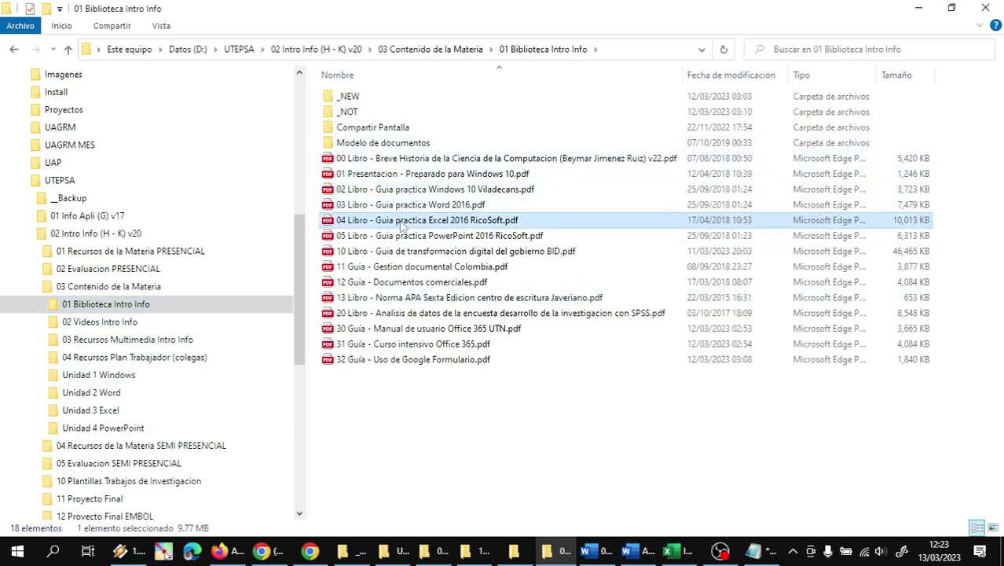
pyautogui.click(399, 237)
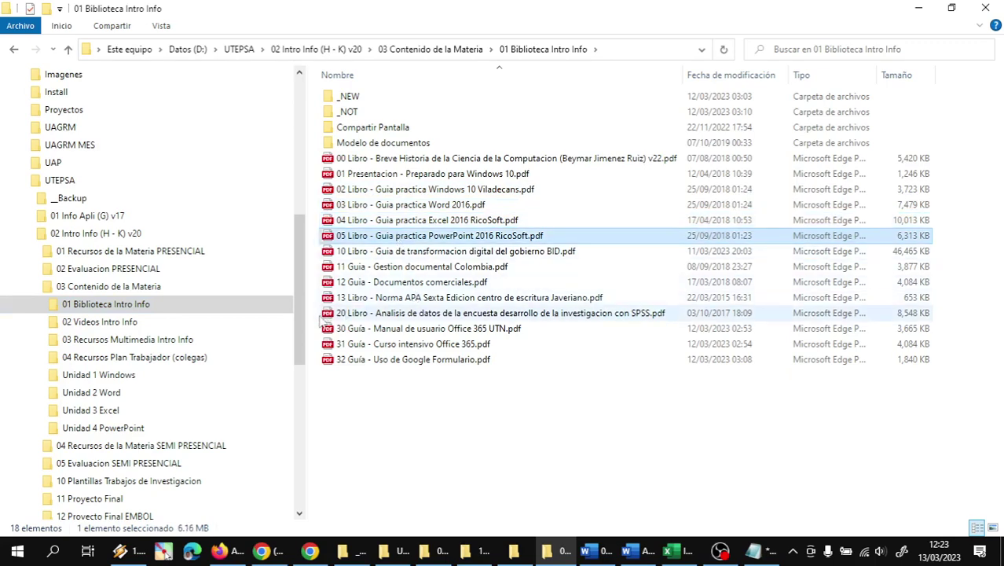
# From the folder Unidad 3 Excel, add "Unidad 3 - Hoja de calculo Excel.pdf" as the attachment of the glossary entry in Firefox.
pyautogui.click(99, 409)
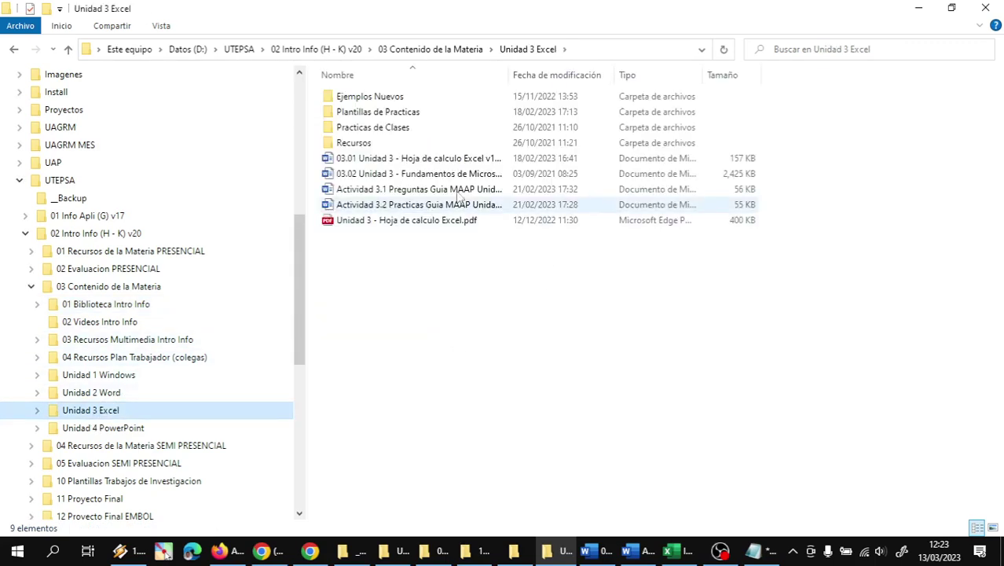
pyautogui.doubleClick(509, 74)
pyautogui.click(416, 223)
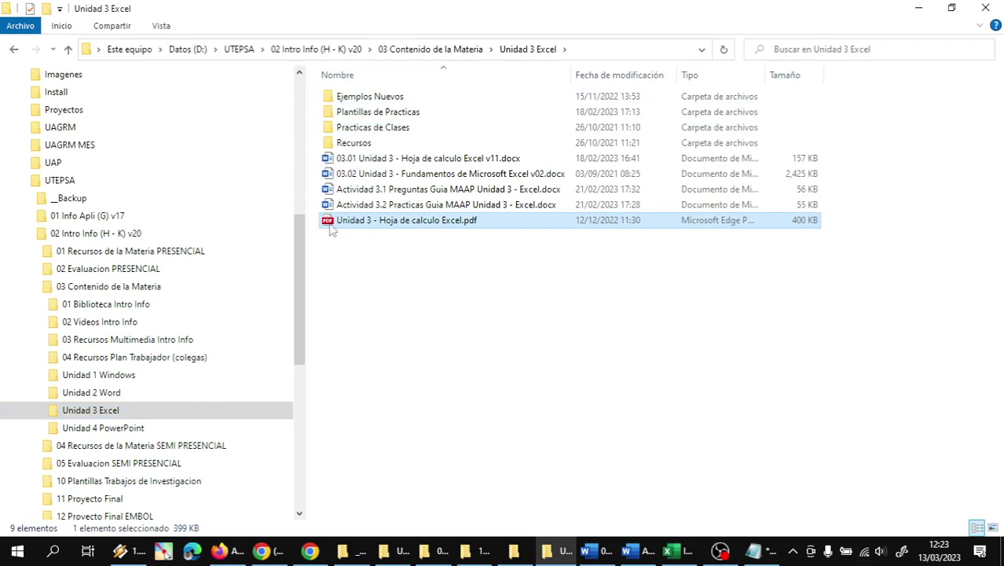
pyautogui.moveTo(332, 228); pyautogui.dragTo(507, 256)
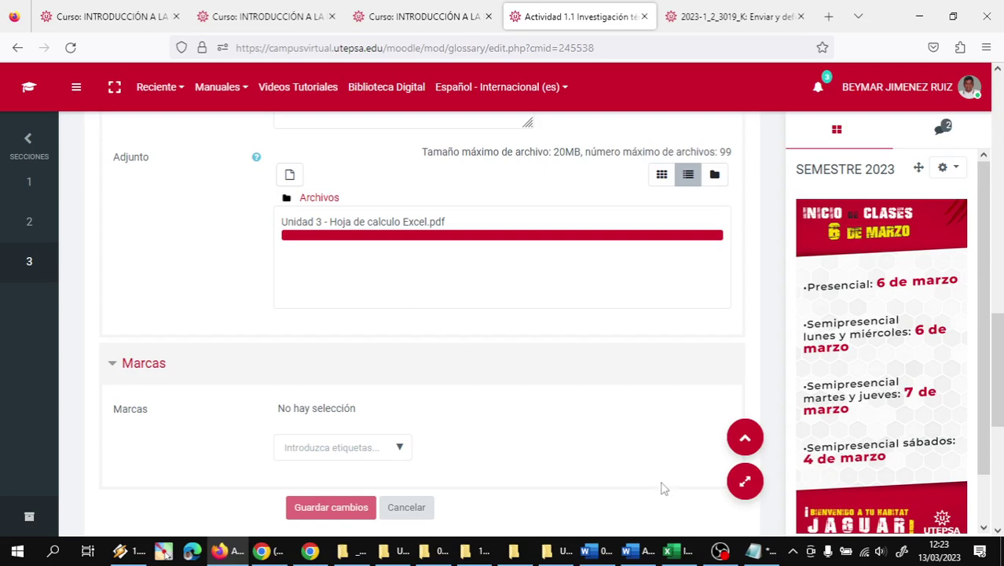
pyautogui.moveTo(687, 552)
pyautogui.scroll(3, 750, 365)
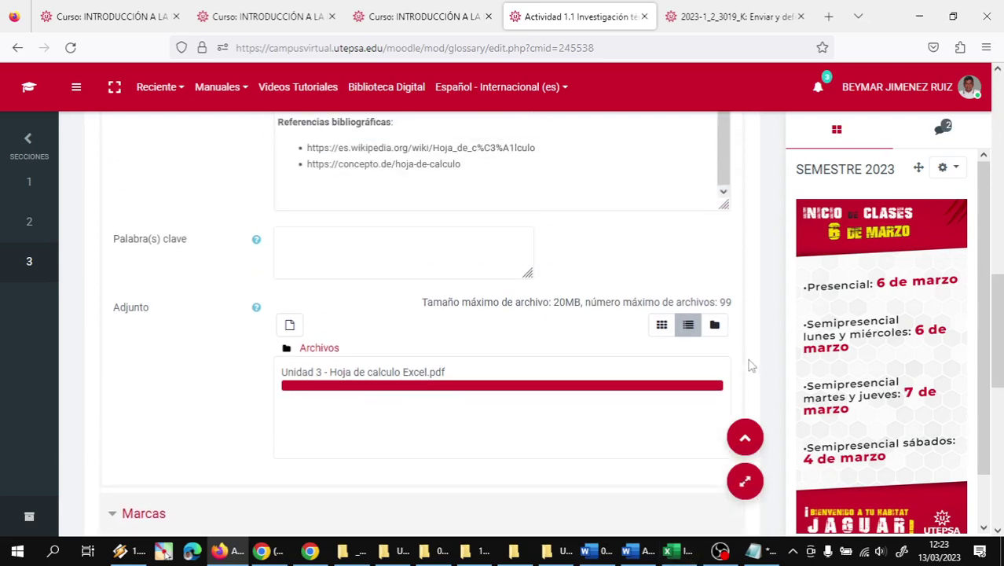
pyautogui.scroll(-2, 750, 365)
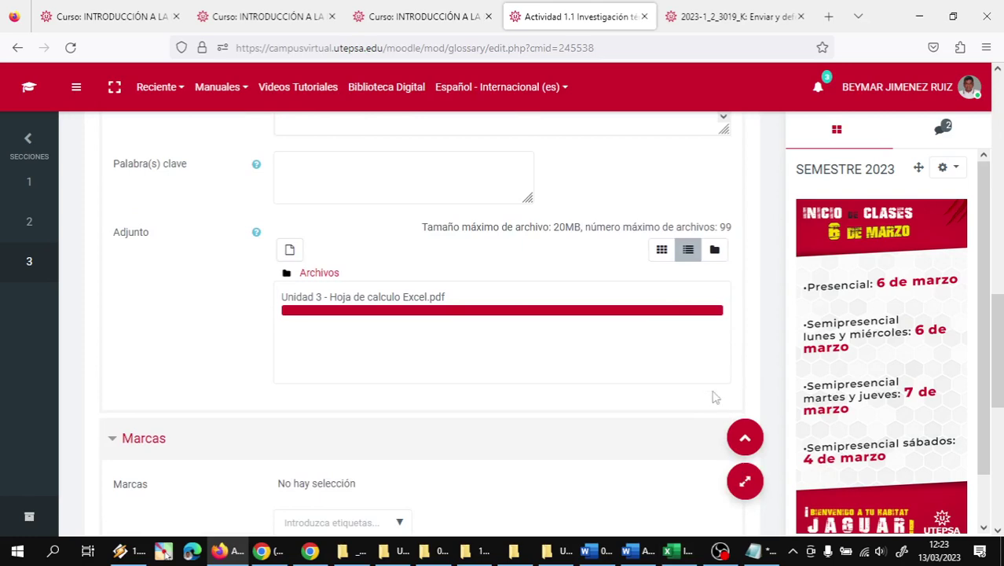
pyautogui.click(719, 550)
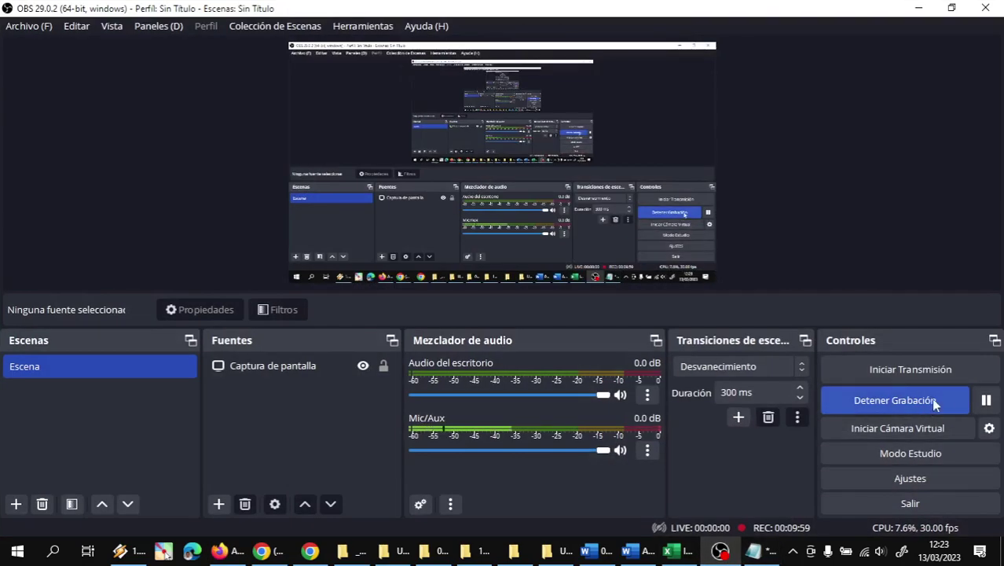
pyautogui.click(985, 400)
pyautogui.click(219, 550)
# Check the attached PDF under Adjunto and save the glossary entry.
pyautogui.scroll(2, 197, 184)
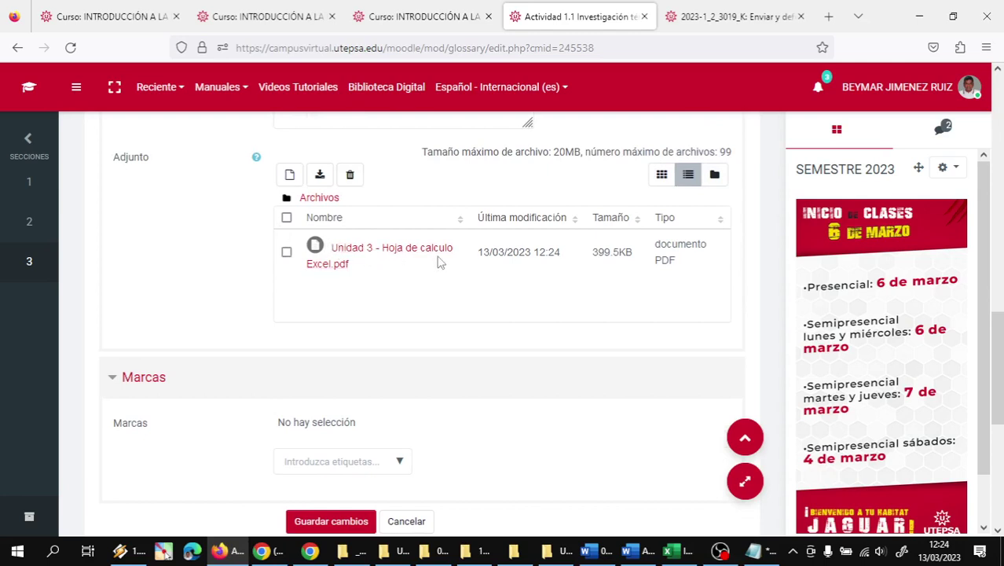
pyautogui.scroll(-2, 444, 263)
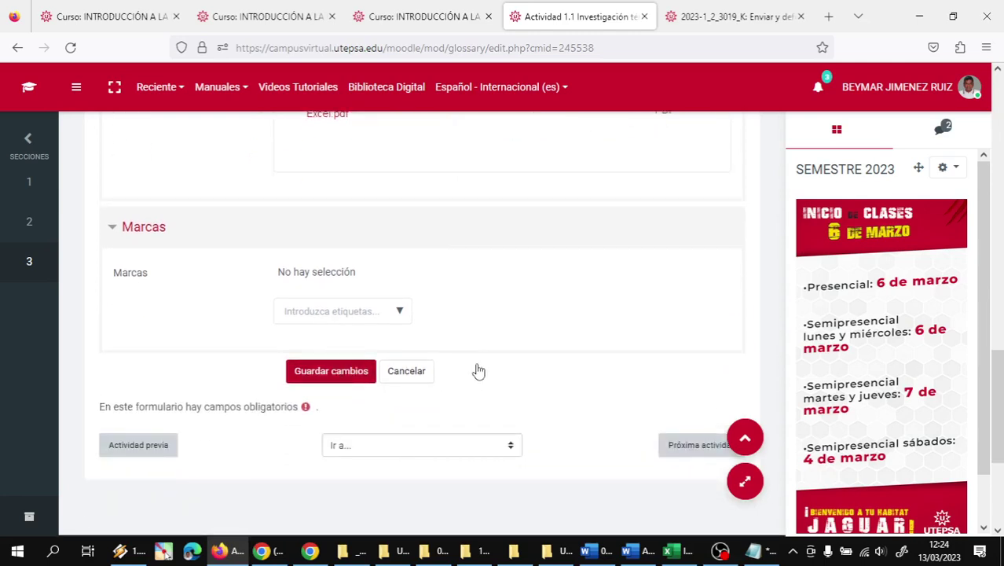
pyautogui.click(333, 379)
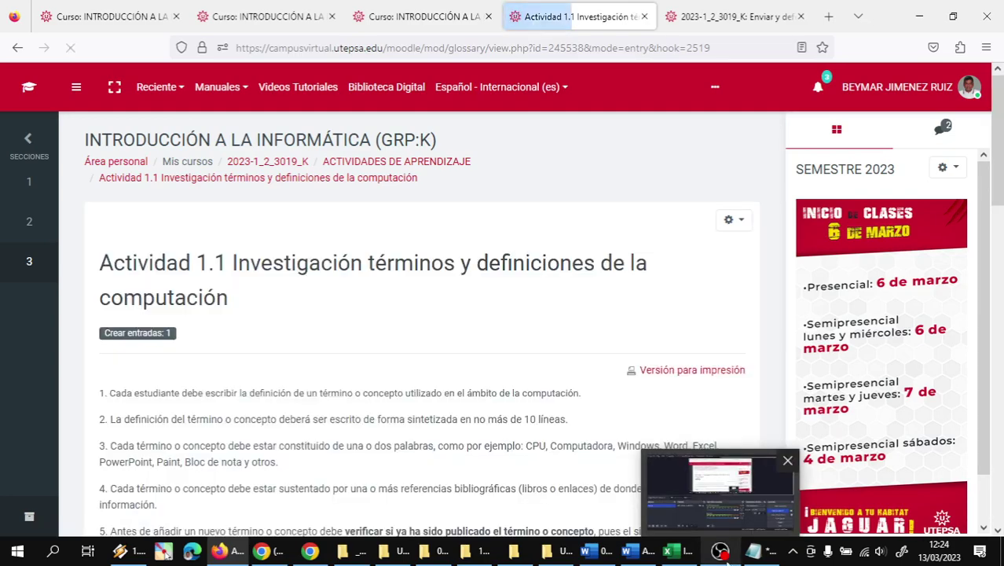
# Review the published "Hoja de cálculo" entry, examining its title, definition, bibliographic references and attached PDF.
pyautogui.scroll(-2, 277, 294)
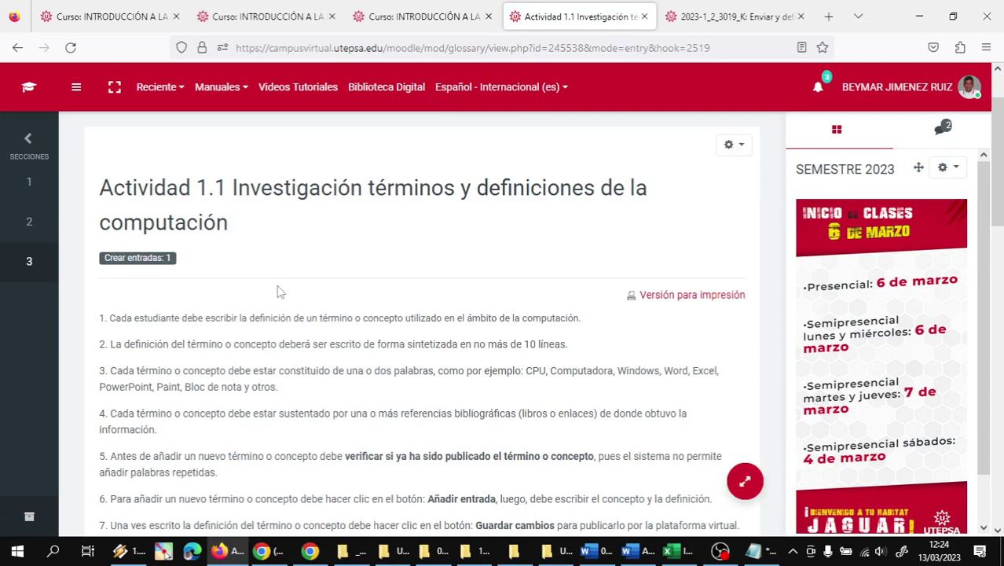
pyautogui.scroll(-10, 279, 291)
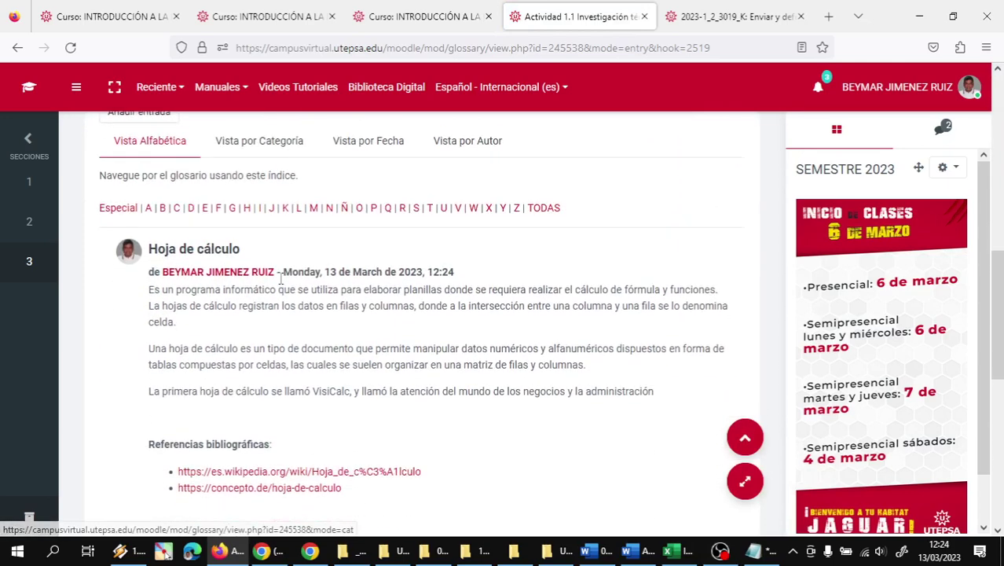
pyautogui.scroll(-2, 277, 278)
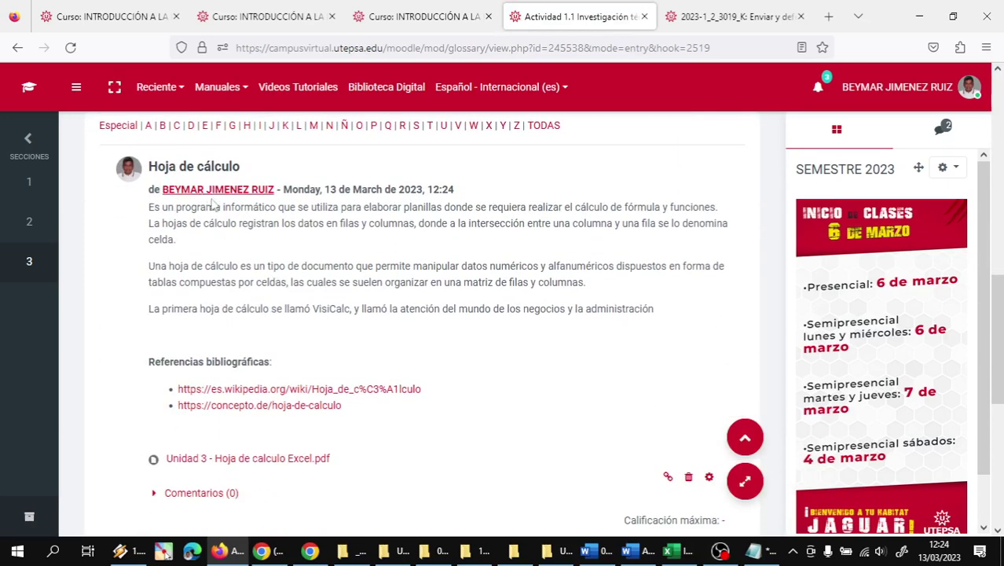
pyautogui.moveTo(151, 167); pyautogui.dragTo(245, 172)
pyautogui.click(283, 264)
pyautogui.scroll(-2, 314, 334)
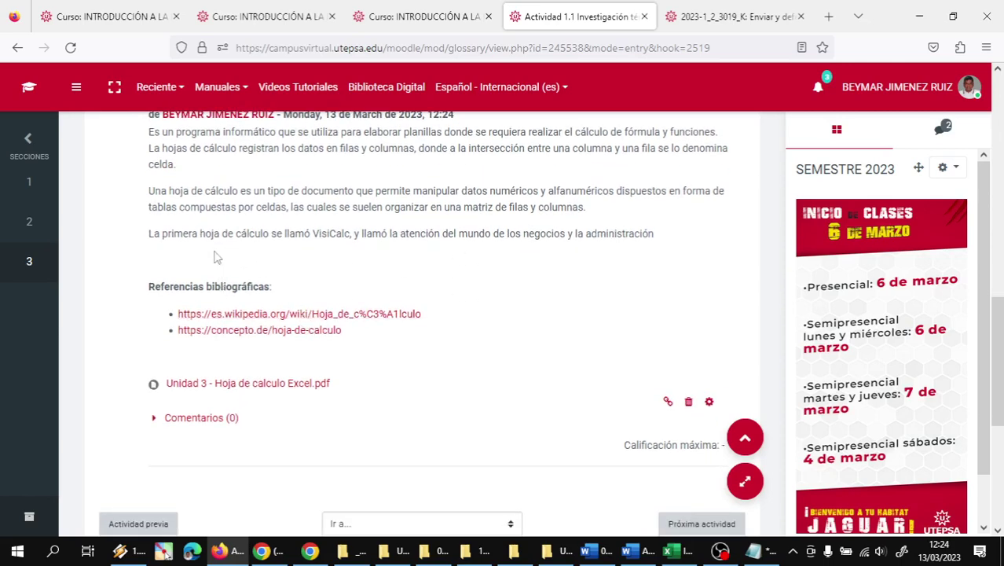
pyautogui.scroll(2, 204, 234)
pyautogui.moveTo(149, 208); pyautogui.dragTo(390, 308)
pyautogui.scroll(-2, 303, 352)
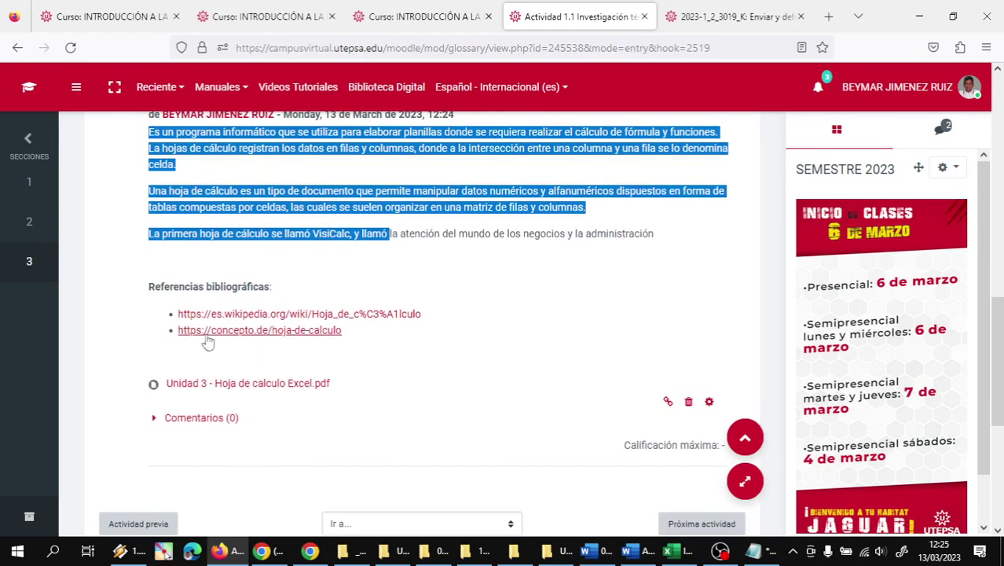
pyautogui.moveTo(134, 315); pyautogui.dragTo(432, 363)
pyautogui.click(432, 363)
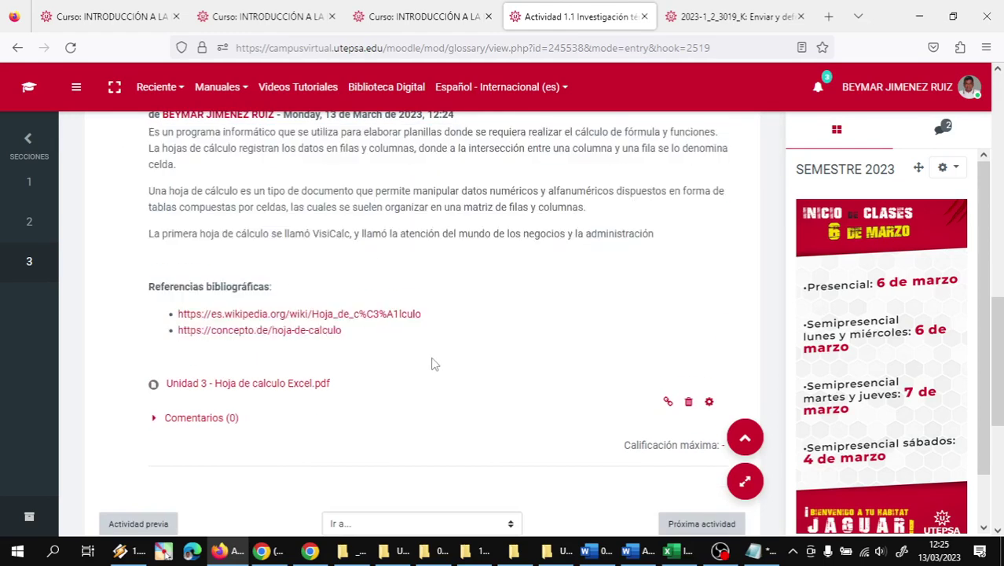
pyautogui.scroll(-3, 286, 394)
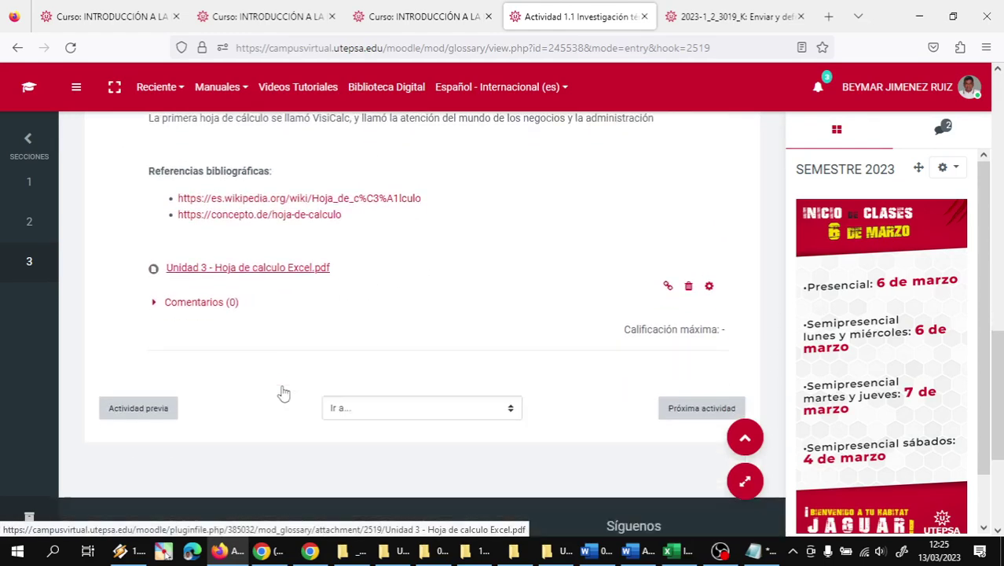
pyautogui.scroll(12, 381, 321)
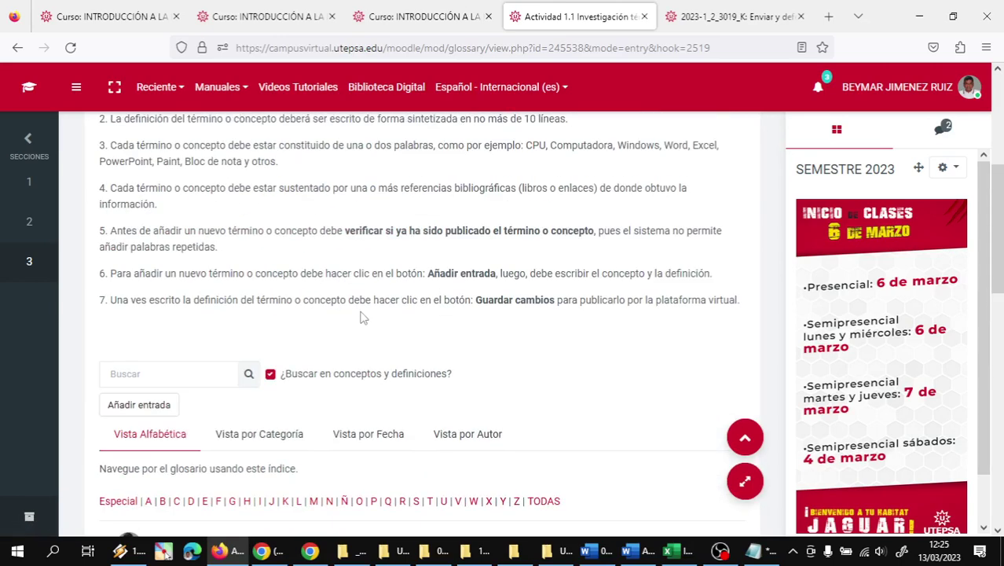
pyautogui.scroll(3, 339, 301)
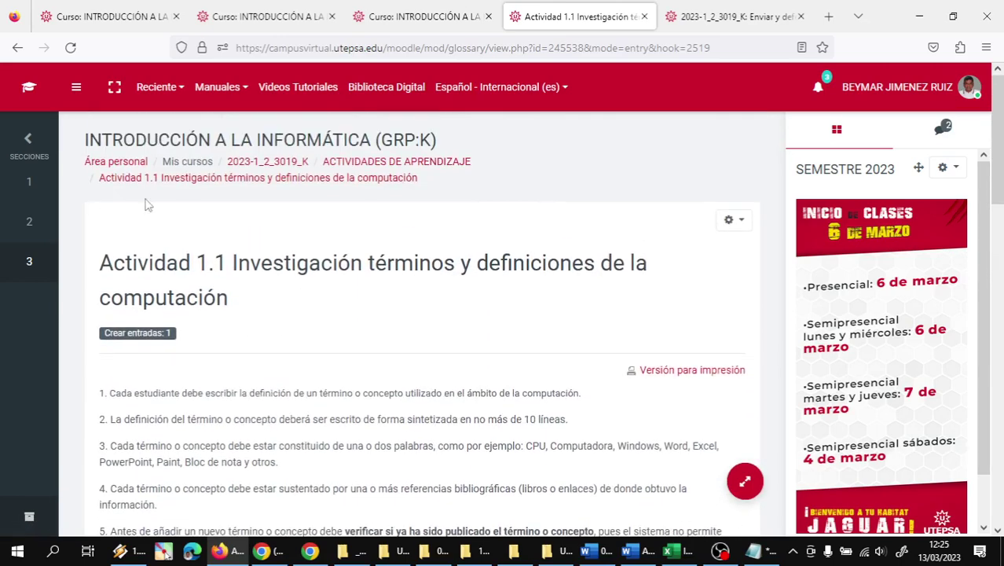
# Reload the glossary page and check the list of entries below the alphabetical index.
pyautogui.click(70, 47)
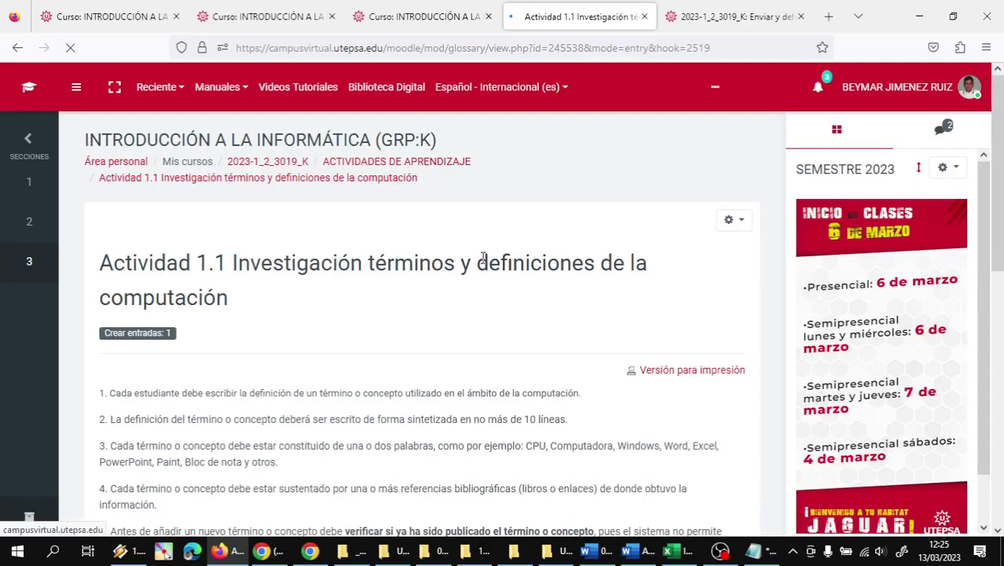
pyautogui.scroll(-5, 482, 260)
pyautogui.scroll(-8, 482, 265)
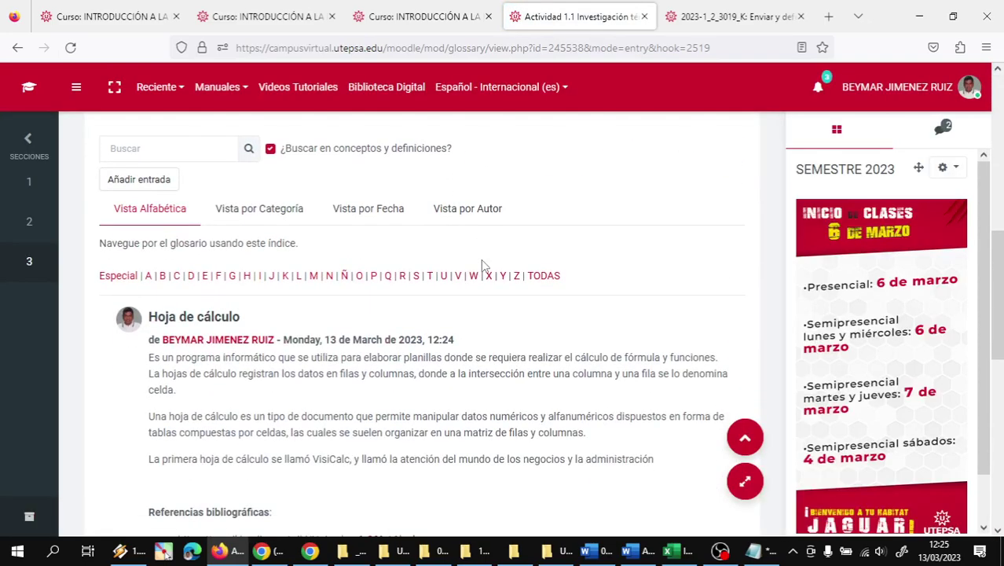
pyautogui.scroll(7, 472, 263)
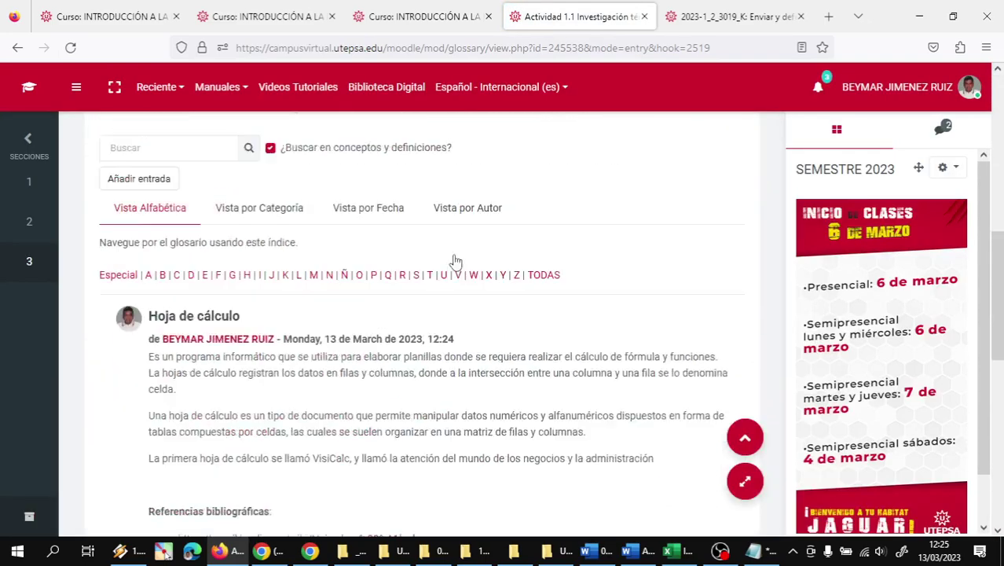